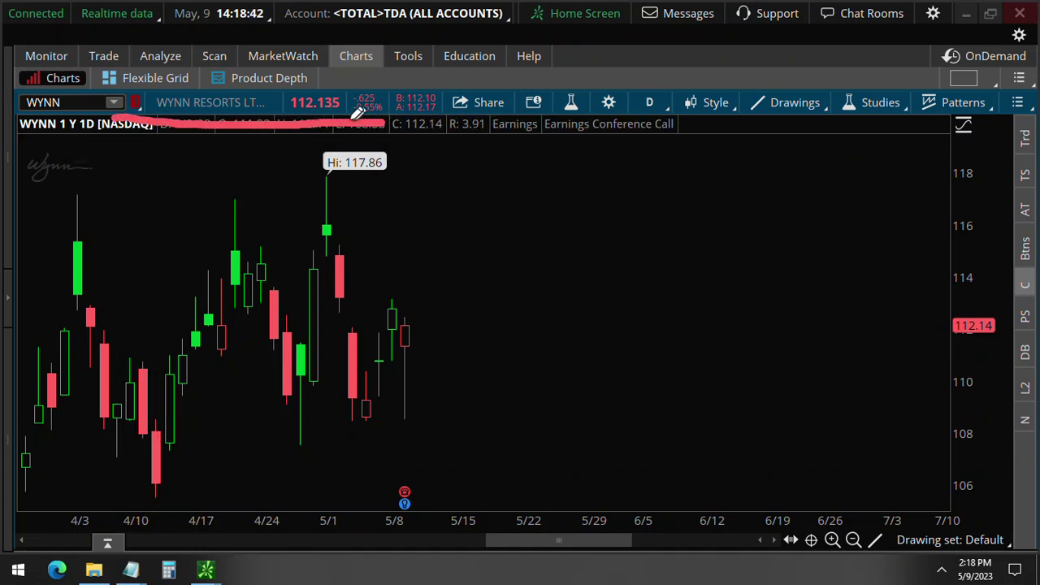
Step: Annotate the chart: underline the date and time, circle the 5/8 earnings marker, write 12
drag(147, 34, 284, 34)
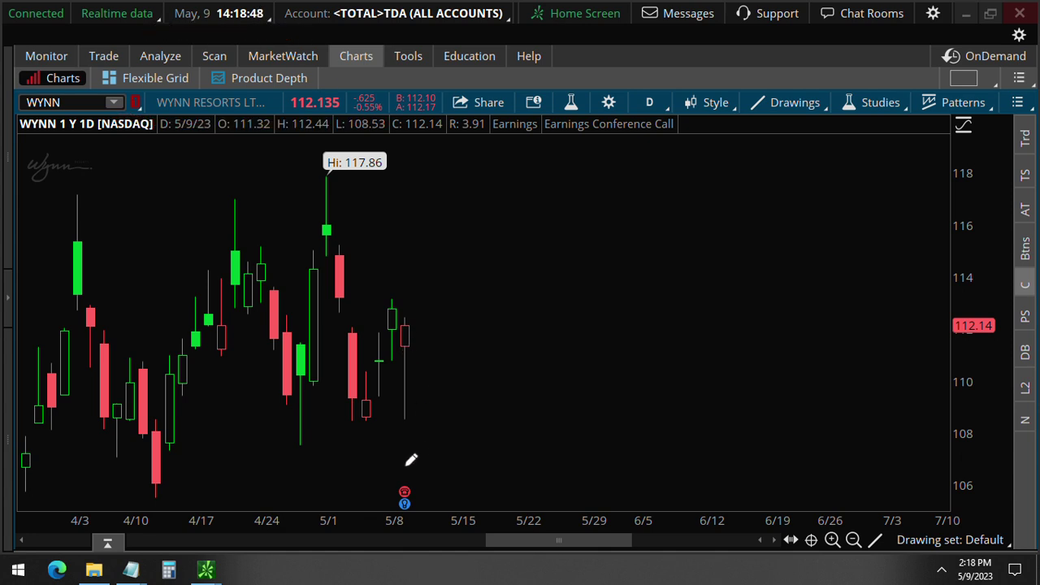
mouse_move(379, 470)
mouse_down()
mouse_move(439, 462)
mouse_move(413, 519)
mouse_move(379, 488)
mouse_move(399, 477)
mouse_up()
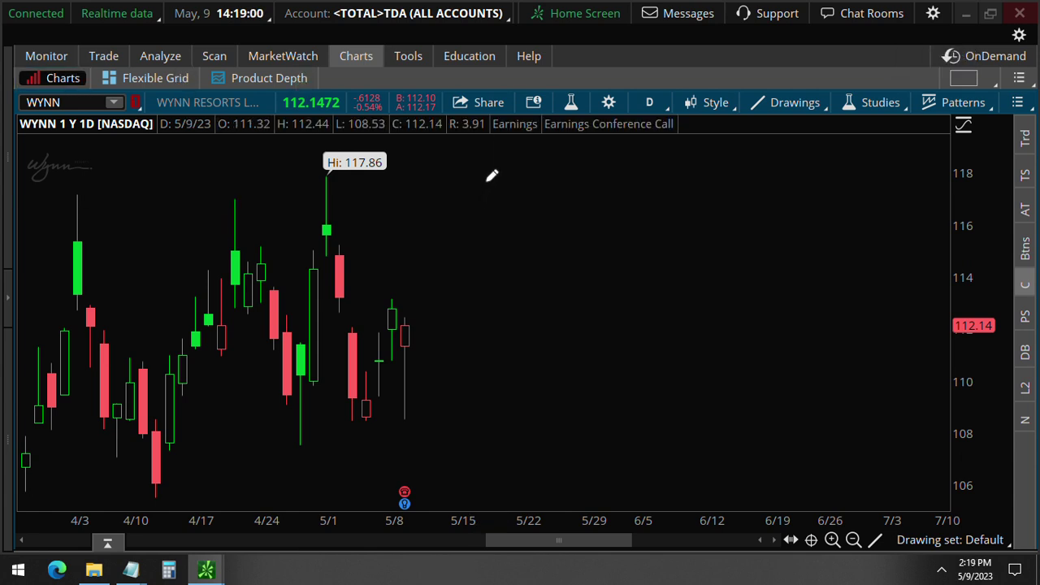
drag(486, 181, 483, 291)
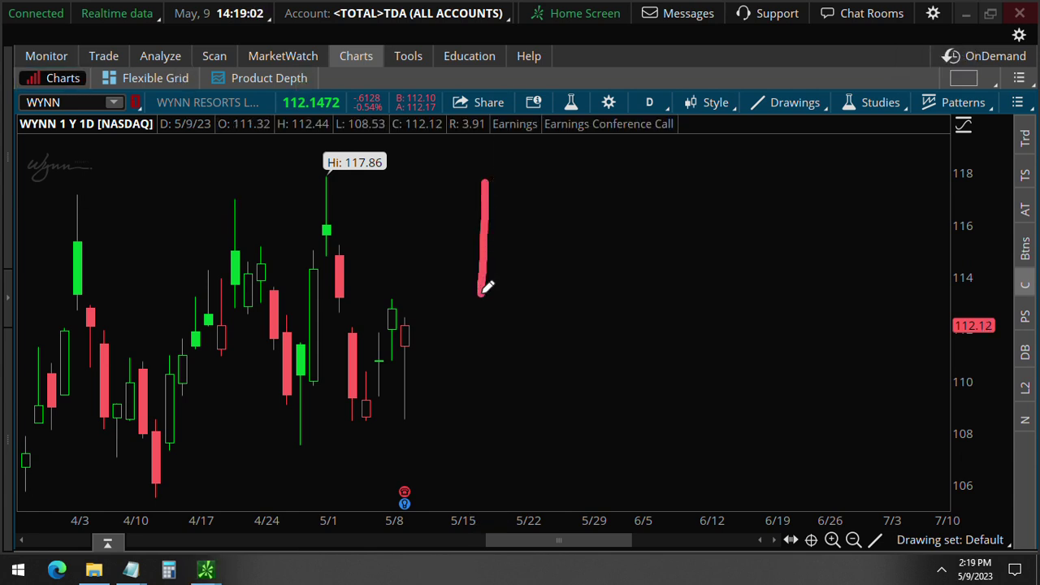
mouse_move(541, 197)
mouse_down()
mouse_move(588, 182)
mouse_move(569, 257)
mouse_move(545, 273)
mouse_move(530, 263)
mouse_move(541, 244)
mouse_move(614, 278)
mouse_up()
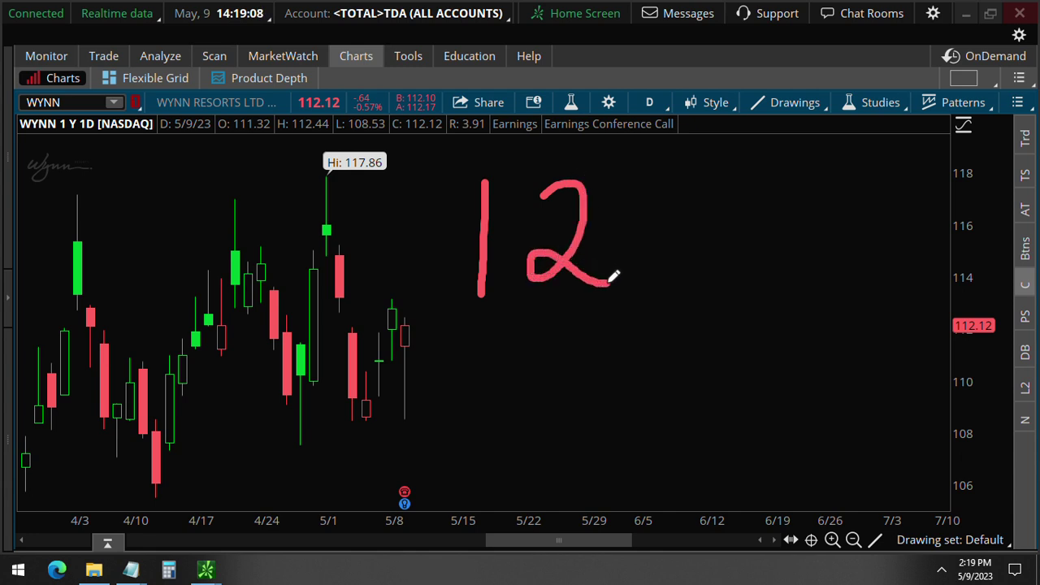
mouse_move(642, 191)
mouse_down()
mouse_move(657, 171)
mouse_move(662, 217)
mouse_move(703, 234)
mouse_move(690, 270)
mouse_move(660, 277)
mouse_move(640, 249)
mouse_up()
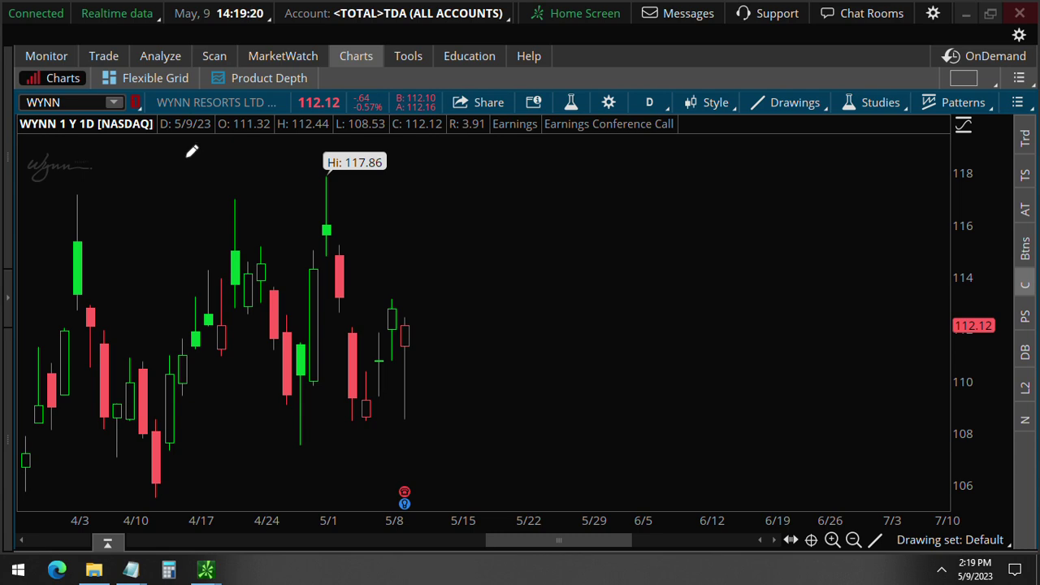
Step: On the Trade page, mark the 10:39:11 trades of the 116 and 112 calls and their quantities
click(104, 55)
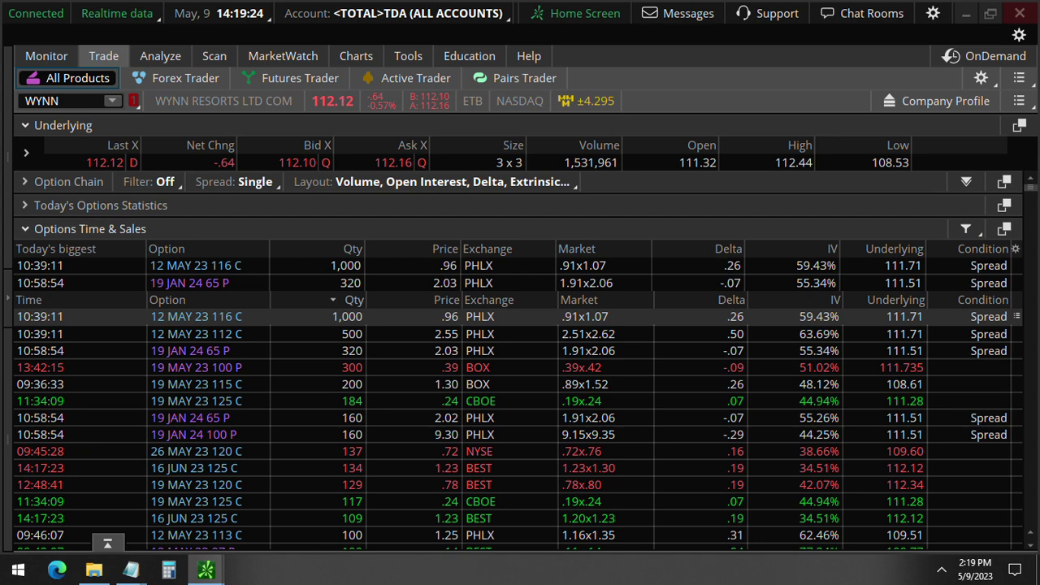
mouse_move(54, 307)
mouse_down()
mouse_move(79, 307)
mouse_move(82, 333)
mouse_move(64, 335)
mouse_up()
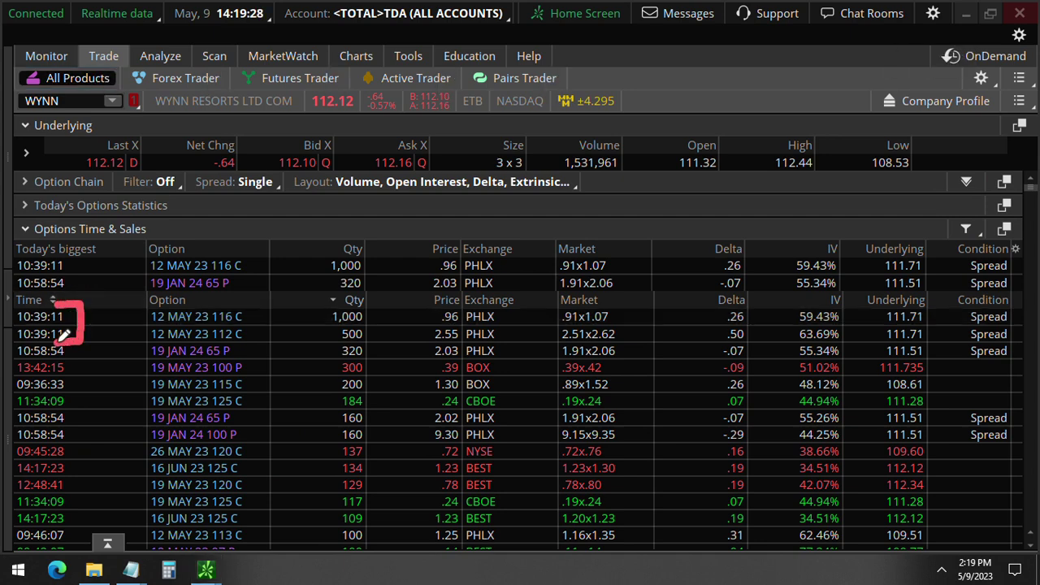
mouse_move(144, 299)
mouse_down()
mouse_move(249, 297)
mouse_move(144, 303)
mouse_move(136, 350)
mouse_move(264, 343)
mouse_move(279, 297)
mouse_move(267, 299)
mouse_up()
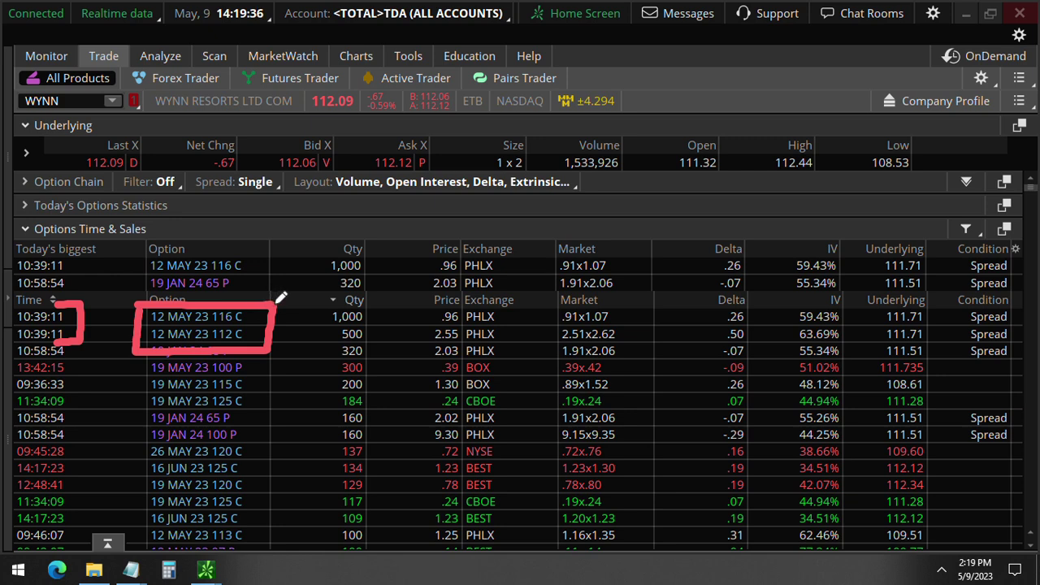
mouse_move(311, 307)
mouse_down()
mouse_move(345, 348)
mouse_move(385, 346)
mouse_move(391, 301)
mouse_move(317, 299)
mouse_up()
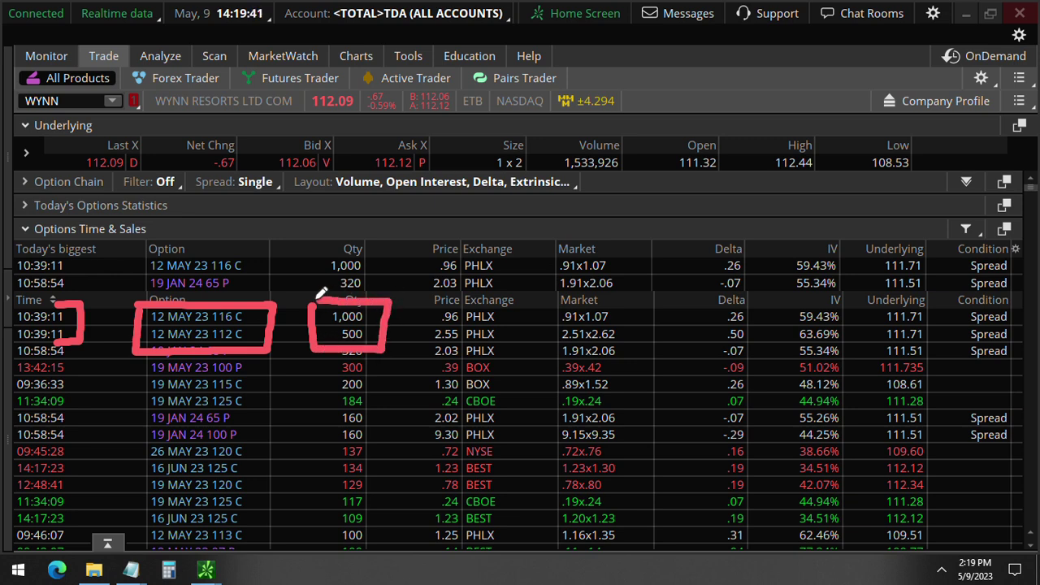
Step: Underline the 12 MAY 23 112 C option, then clear all annotation marks
click(331, 339)
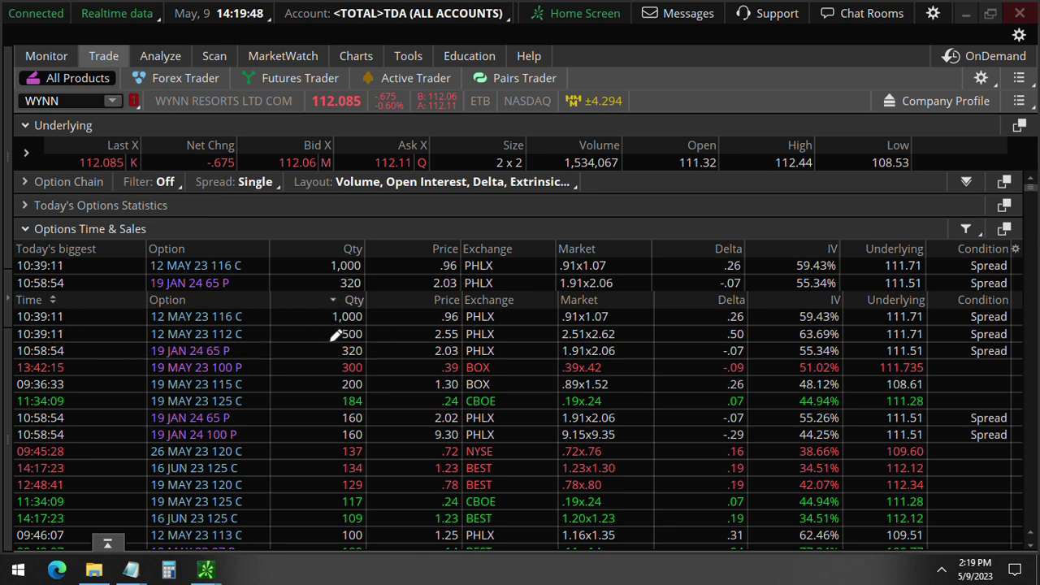
mouse_move(248, 335)
mouse_down()
mouse_move(286, 337)
mouse_move(286, 316)
mouse_up()
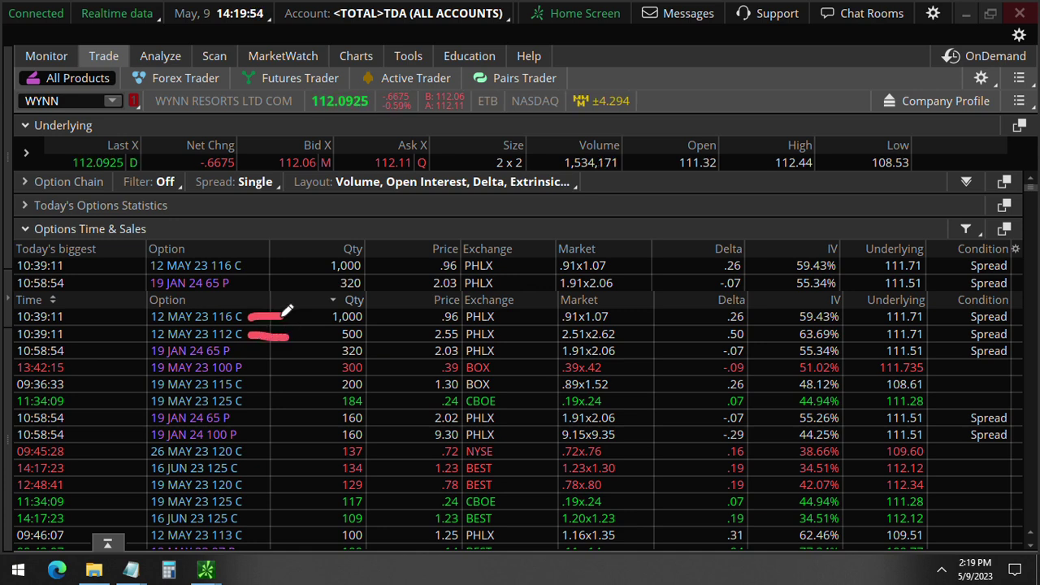
key(e)
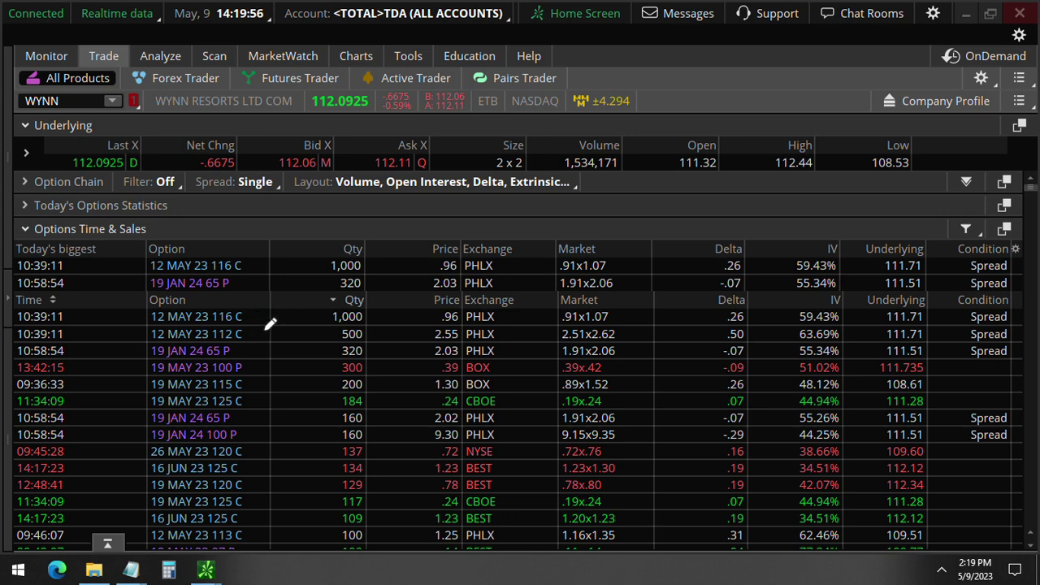
key(Escape)
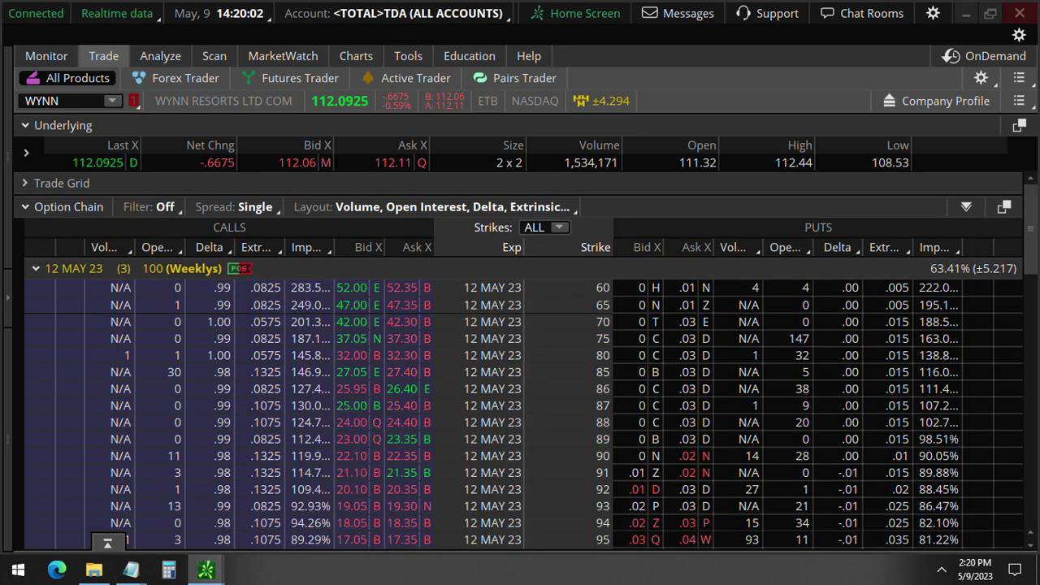
Step: Underline the 12 MAY 23 expiration and scroll the chain down to strikes 105–122
mouse_move(39, 283)
mouse_down()
mouse_move(136, 251)
mouse_move(114, 277)
mouse_up()
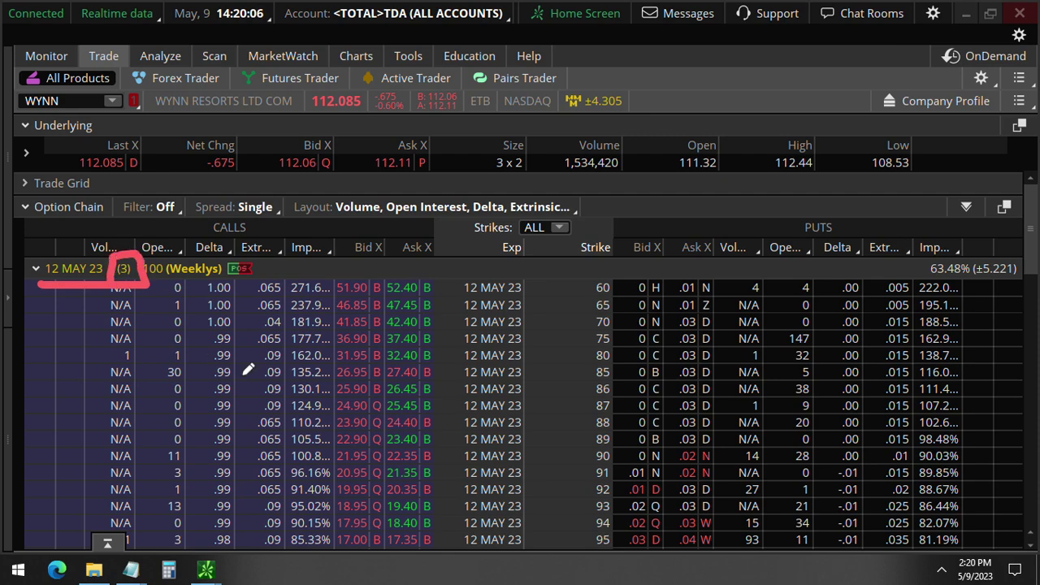
scroll(406, 475, down, 2)
scroll(406, 475, down, 2)
scroll(411, 480, down, 2)
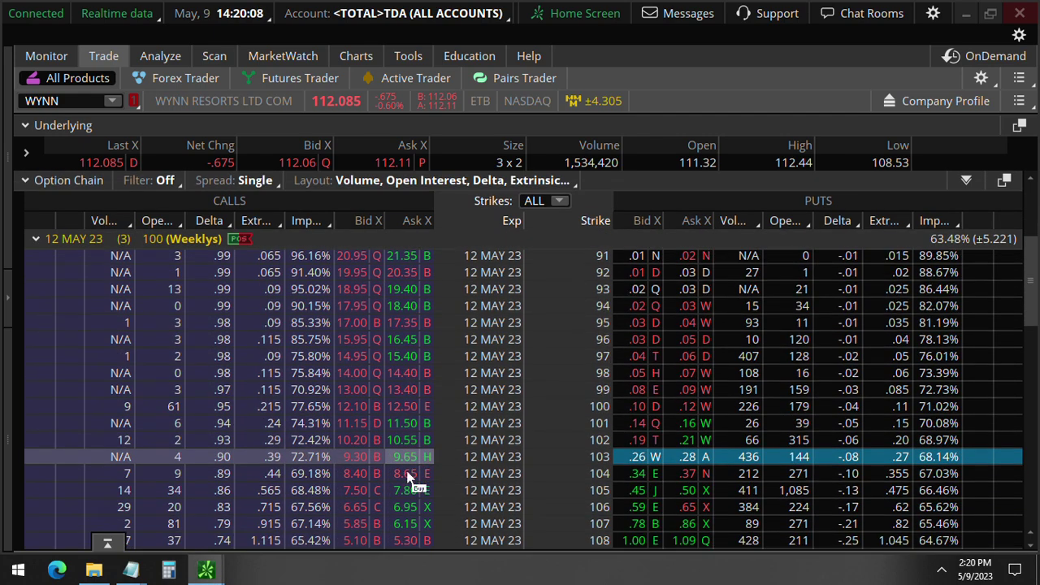
scroll(410, 480, down, 2)
scroll(410, 480, down, 1)
scroll(411, 479, down, 2)
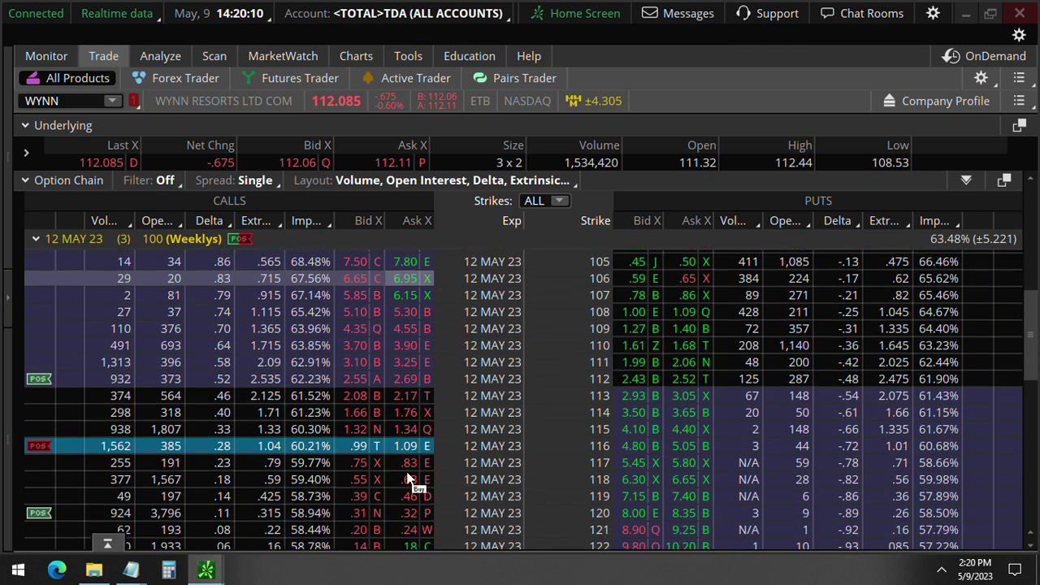
Step: Underline the 112 and 116 strikes with call volumes 932 and 1,562 and open interest 373 and 385
drag(622, 393, 506, 393)
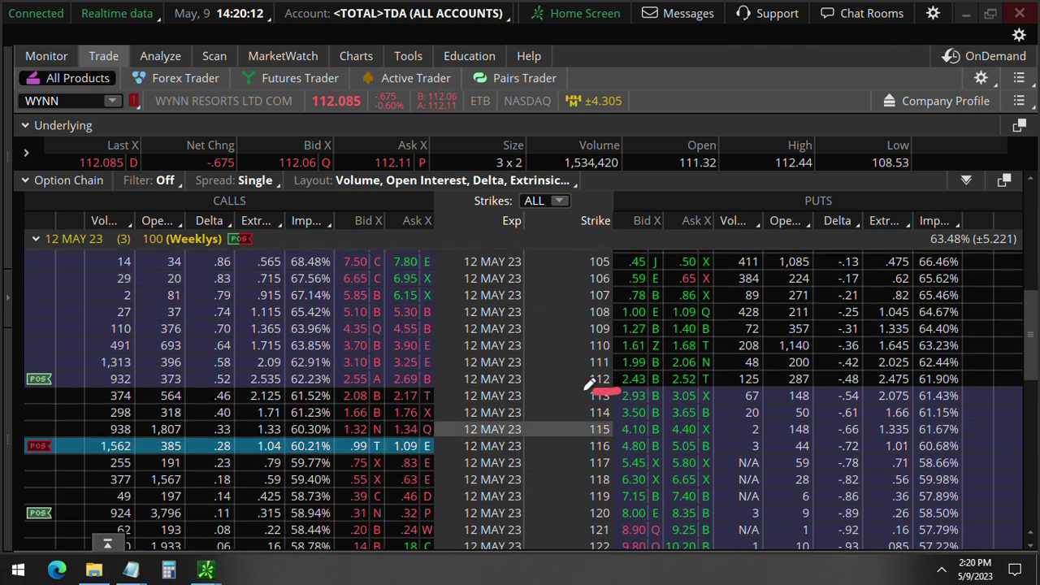
drag(88, 389, 139, 389)
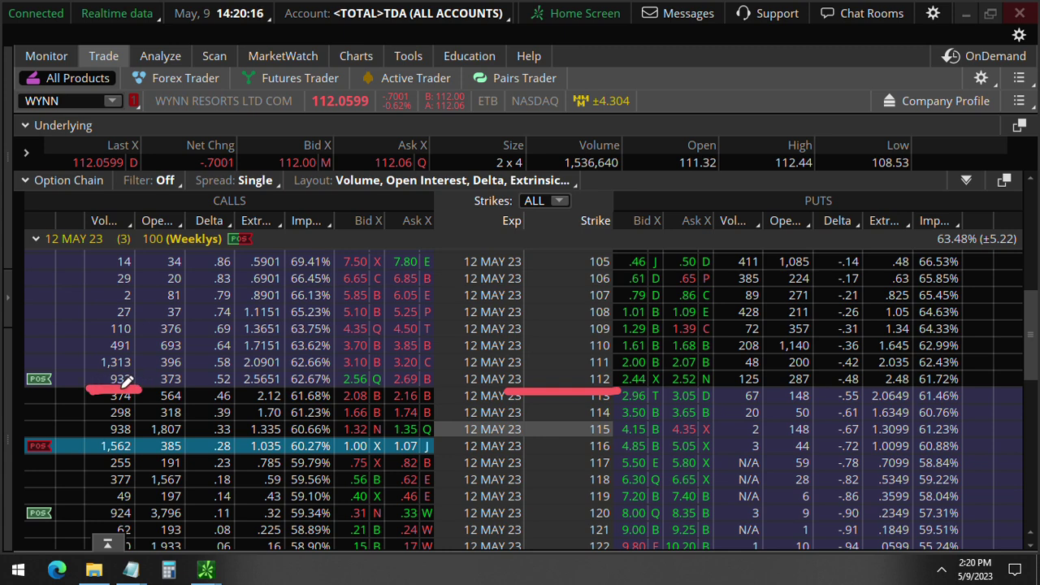
drag(154, 389, 191, 389)
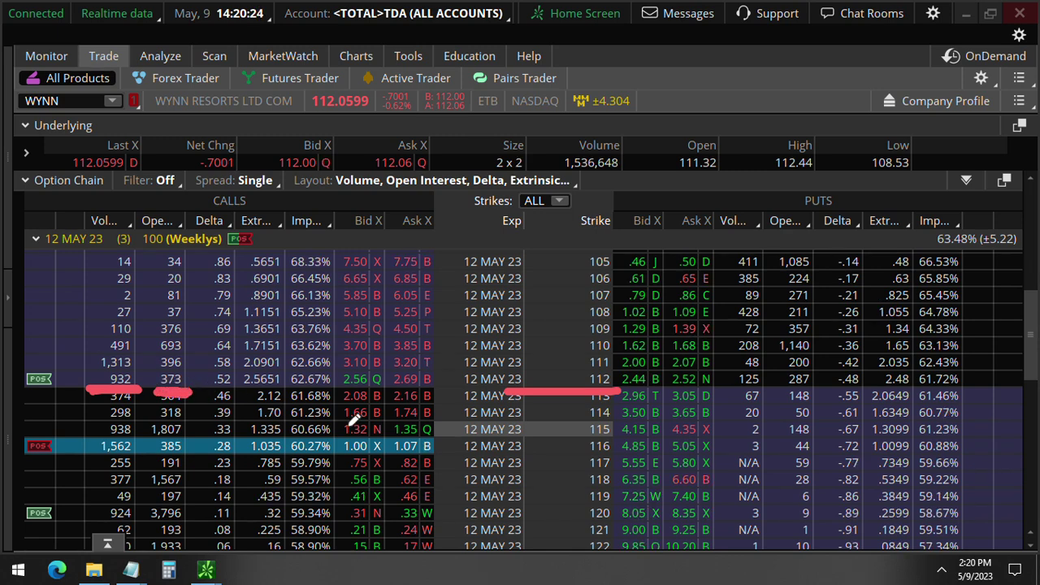
drag(633, 452, 576, 452)
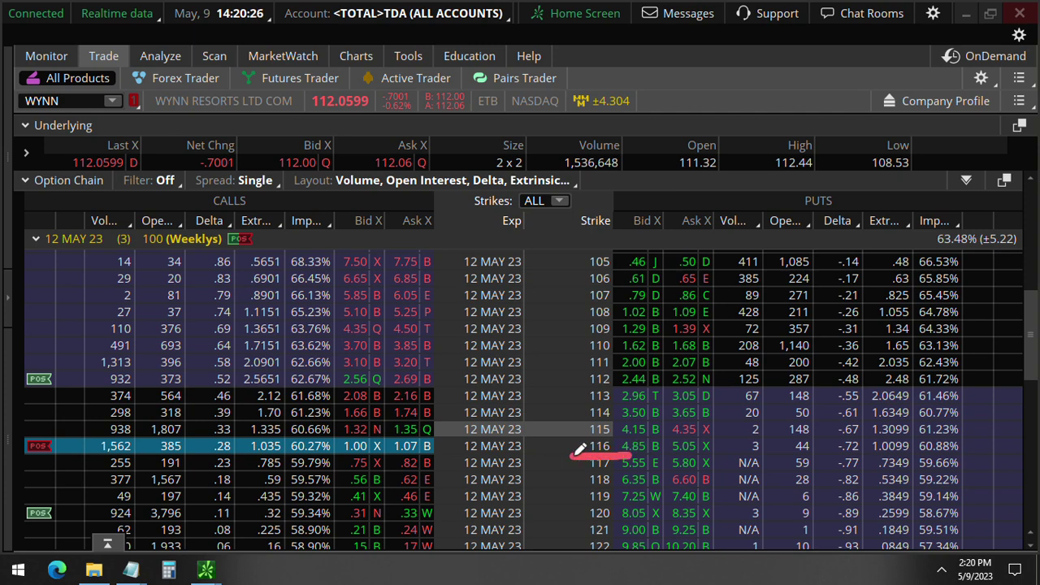
drag(91, 459, 148, 459)
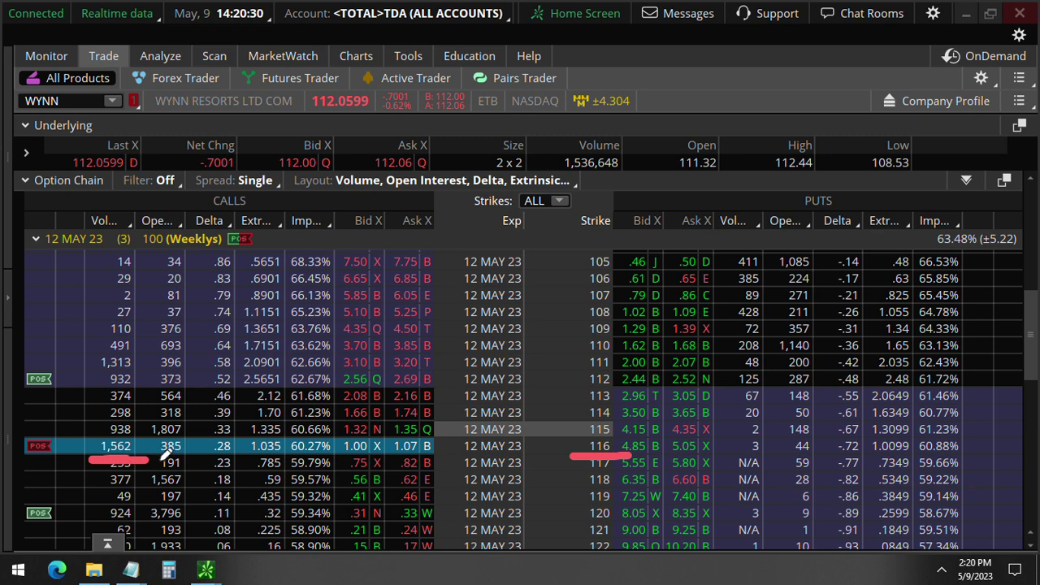
drag(155, 459, 200, 459)
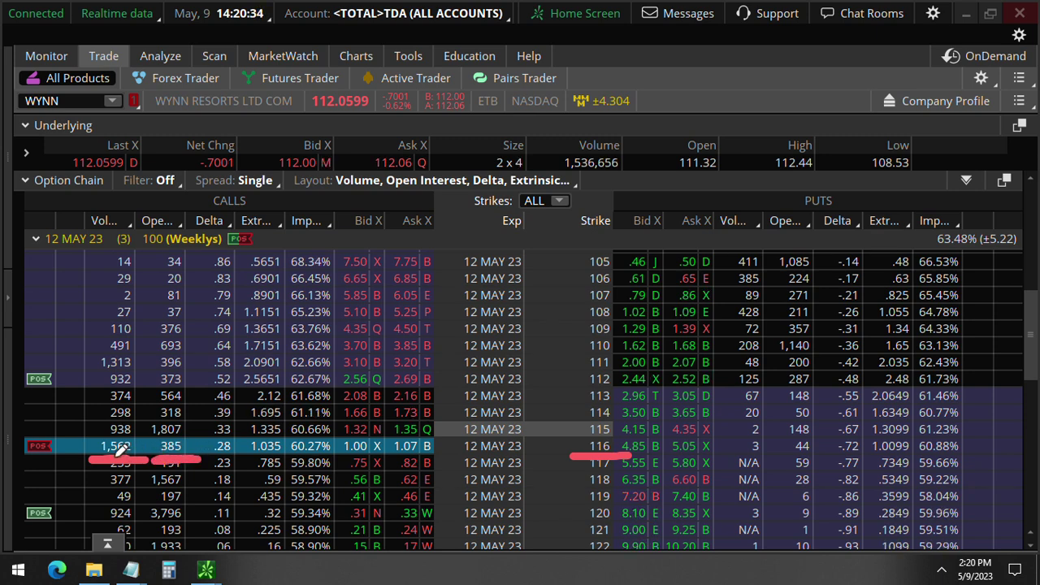
Step: Add further marks under the 1,562 volume and both open interest figures, 373 and 385
drag(83, 458, 136, 452)
drag(192, 458, 217, 473)
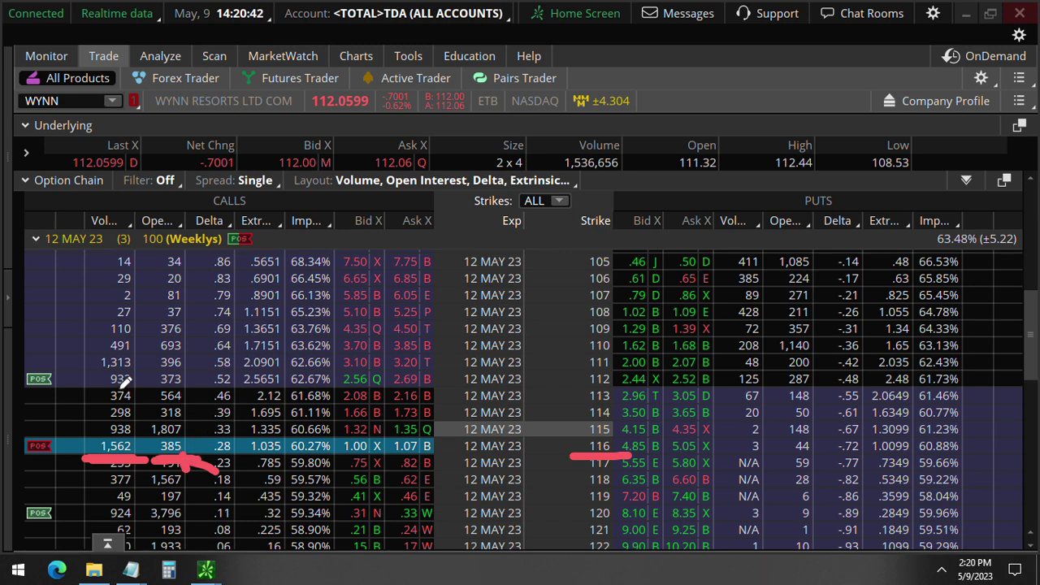
drag(140, 388, 210, 389)
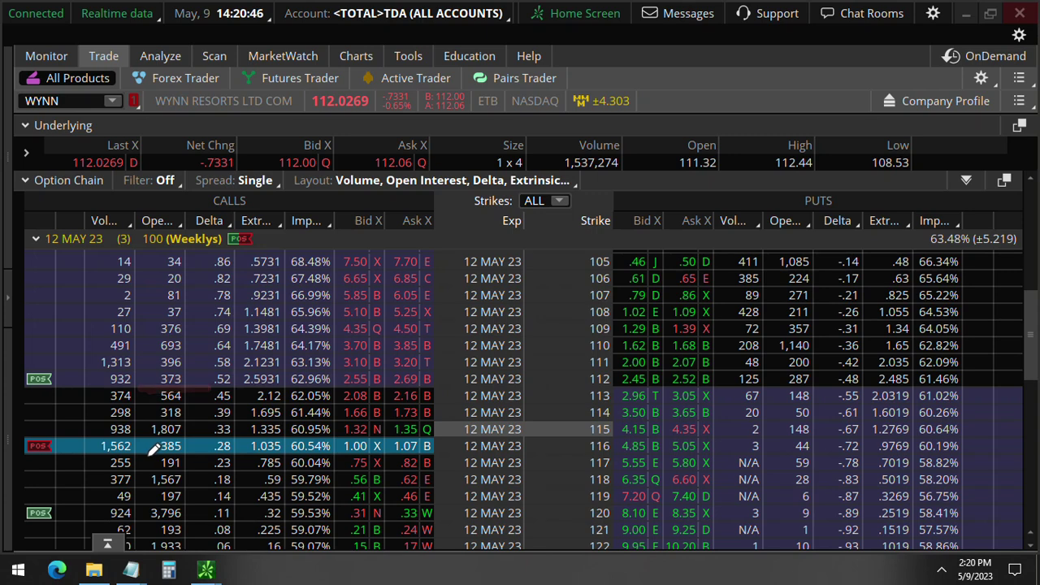
drag(144, 391, 187, 389)
drag(146, 460, 185, 458)
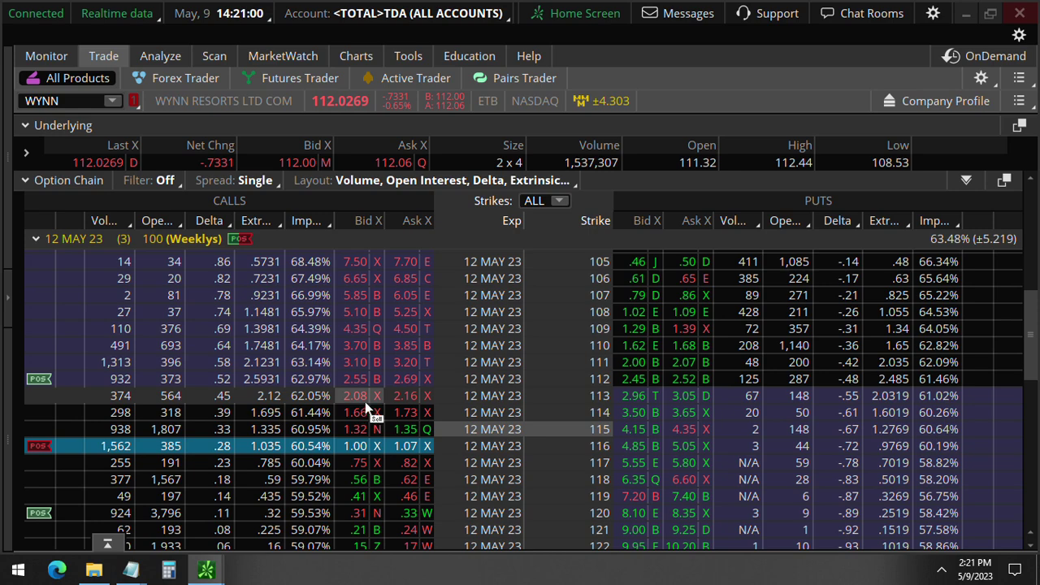
Step: Build a backratio, buying one 112 call and selling two 116 calls, and analyze it
click(412, 385)
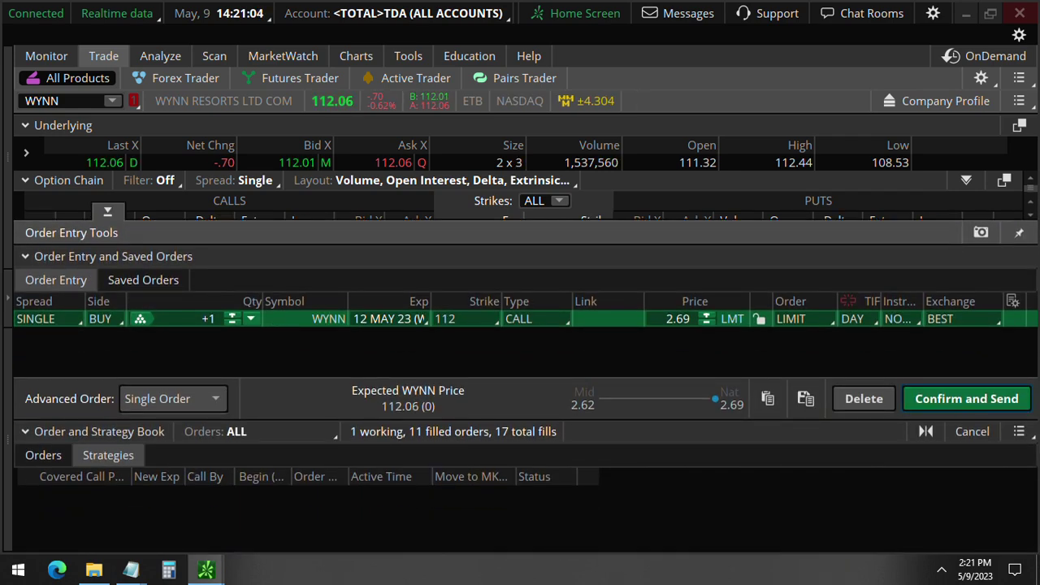
click(107, 212)
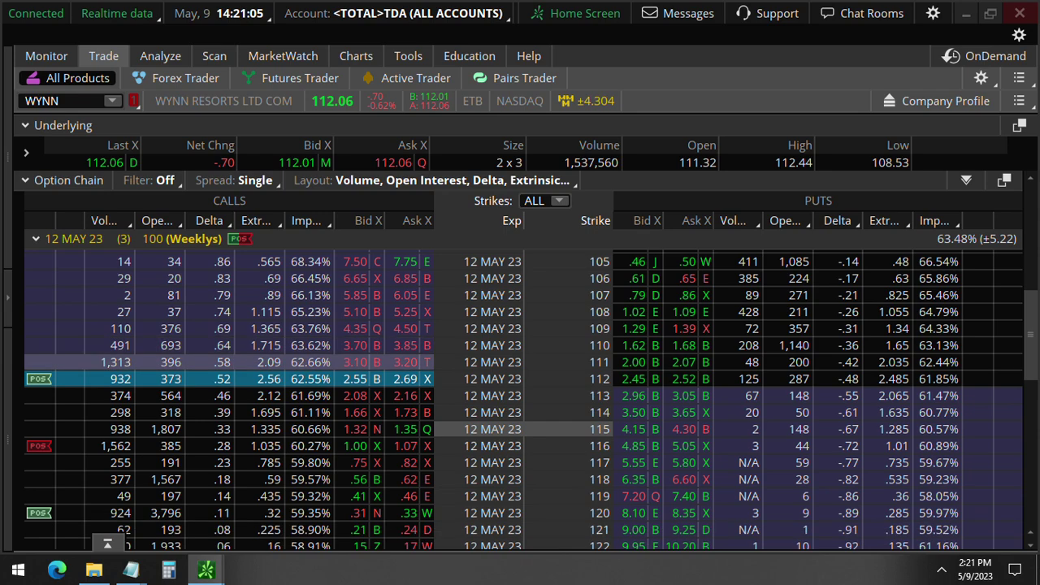
ctrl+click(362, 448)
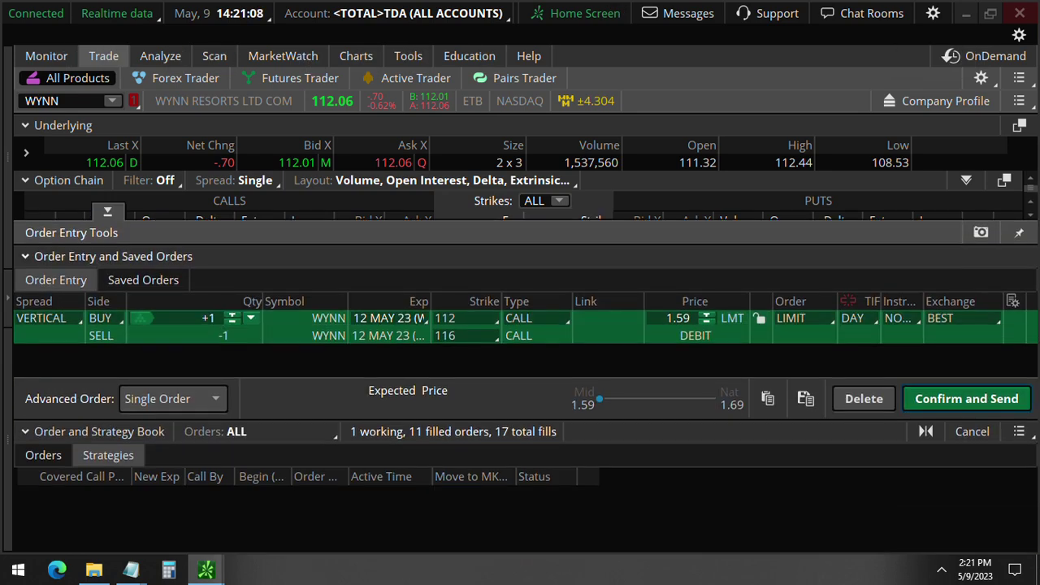
click(107, 211)
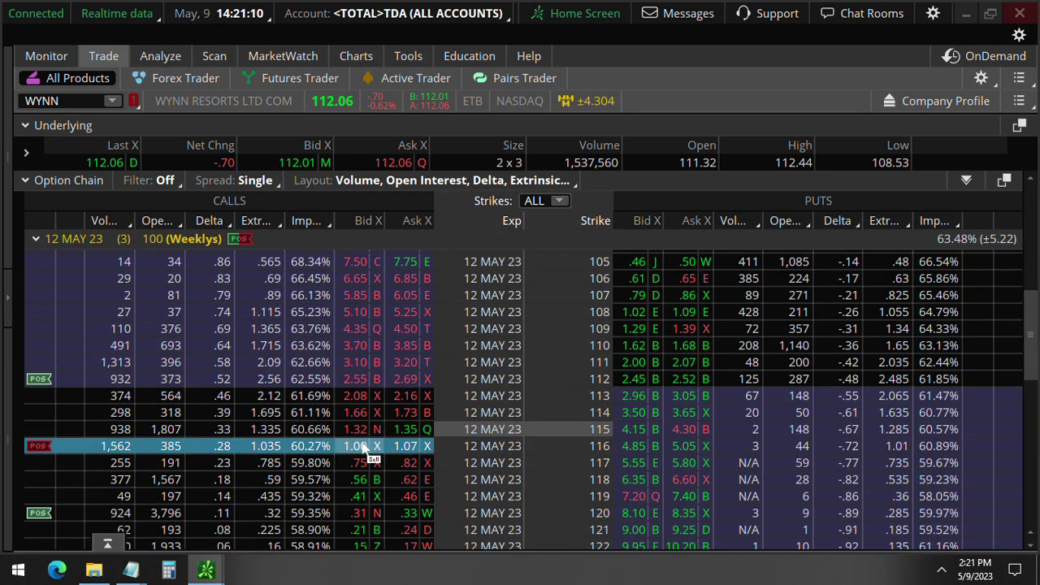
ctrl+click(365, 458)
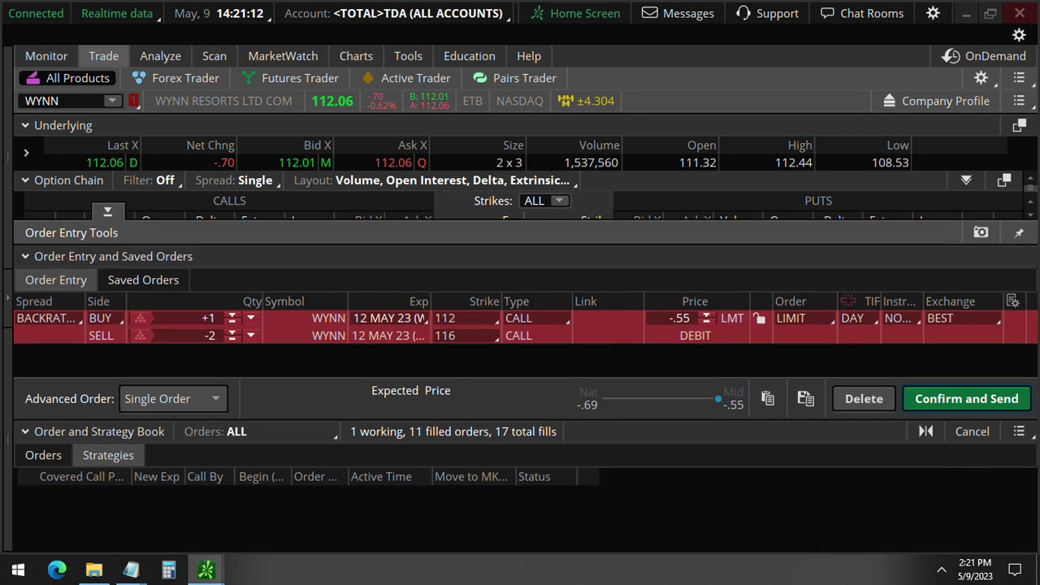
click(1013, 318)
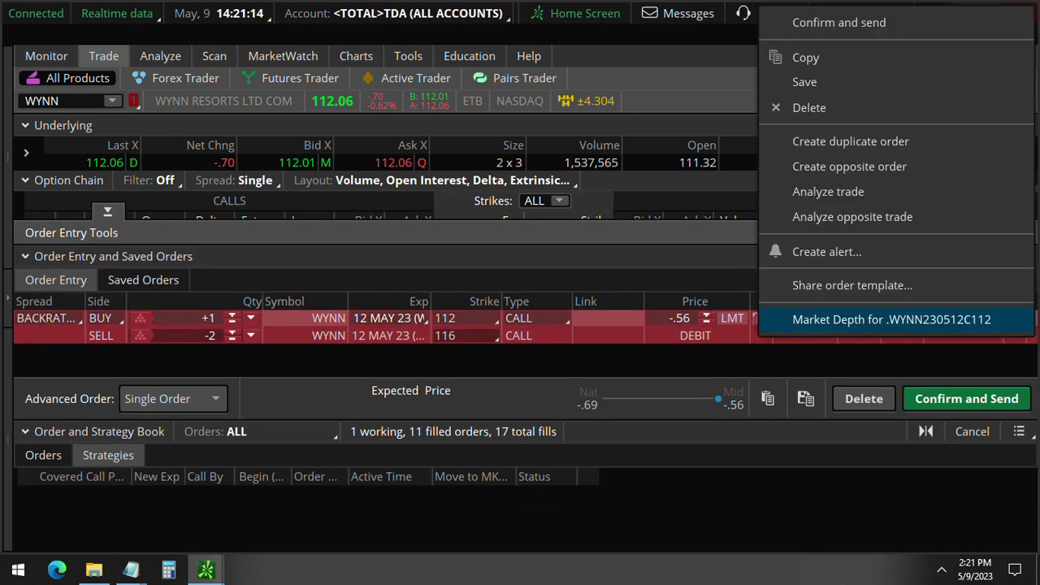
click(855, 192)
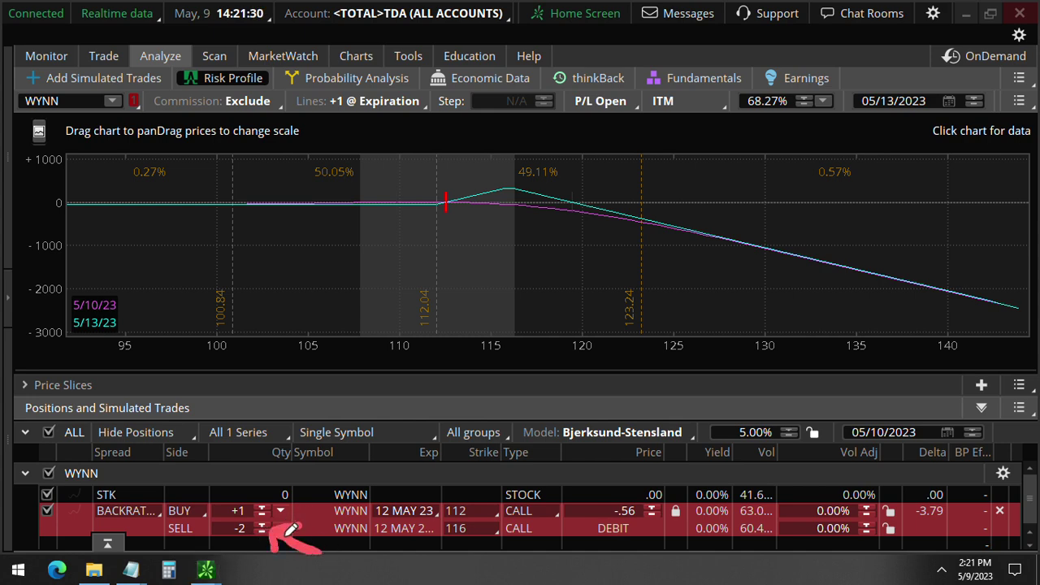
drag(323, 551, 381, 538)
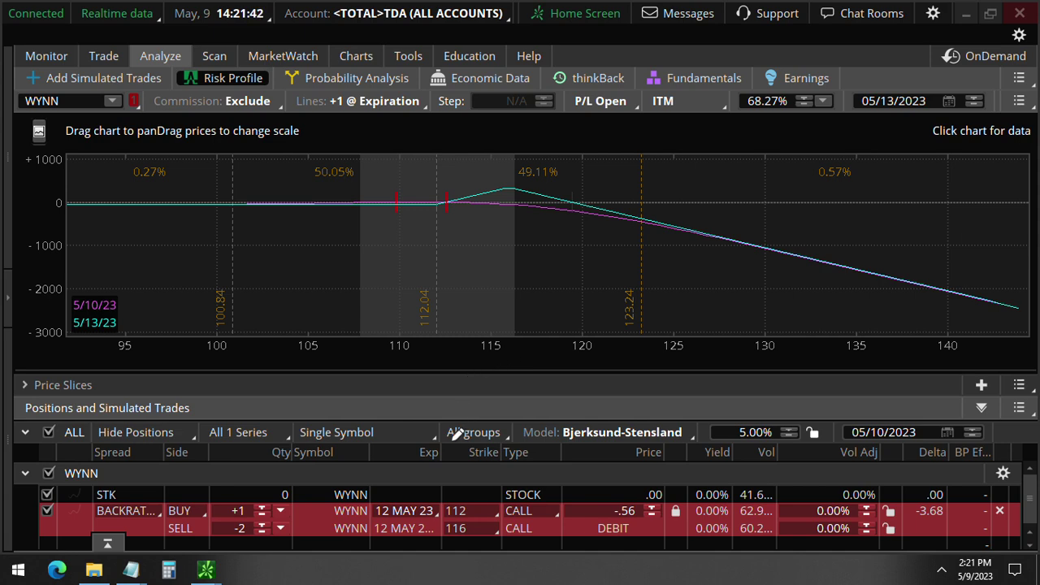
drag(428, 542, 541, 543)
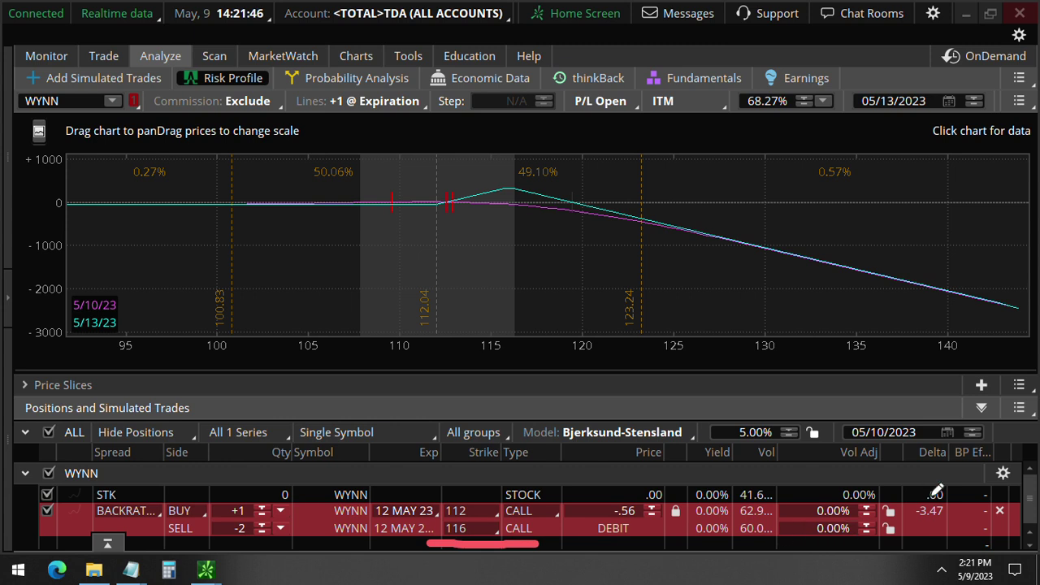
mouse_move(551, 432)
mouse_down()
mouse_move(901, 98)
mouse_move(931, 39)
mouse_move(845, 69)
mouse_move(930, 39)
mouse_move(965, 117)
mouse_up()
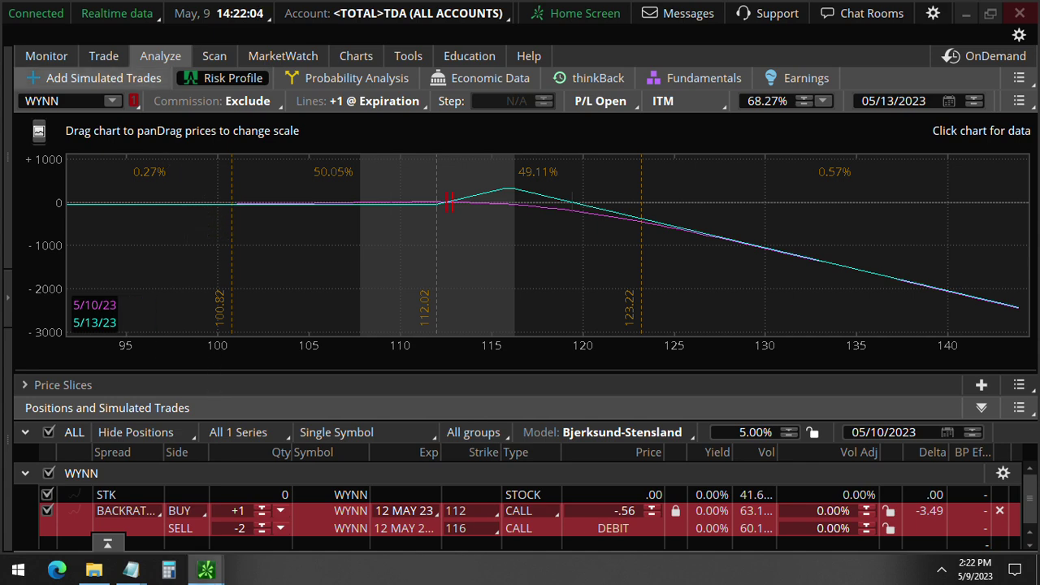
Step: Add the 120 call to the order, forming a 112/116/120 call butterfly, and bring up its order actions
click(104, 55)
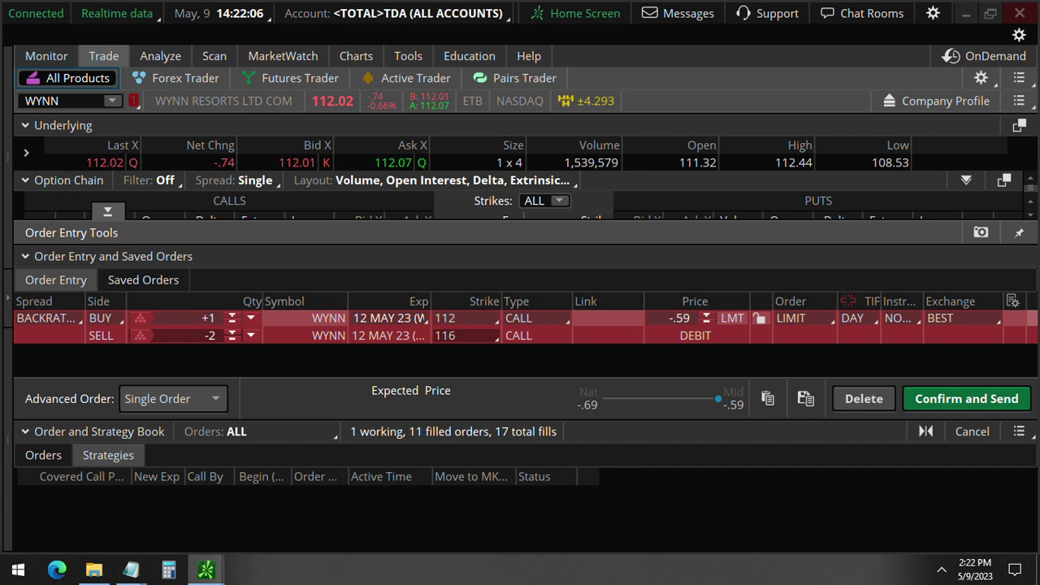
click(108, 211)
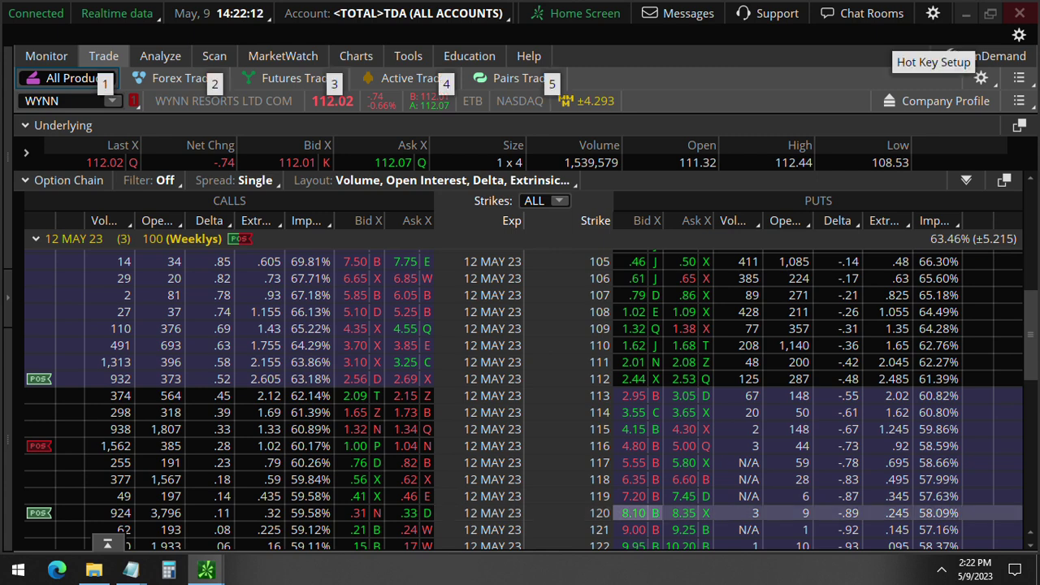
drag(638, 514, 573, 519)
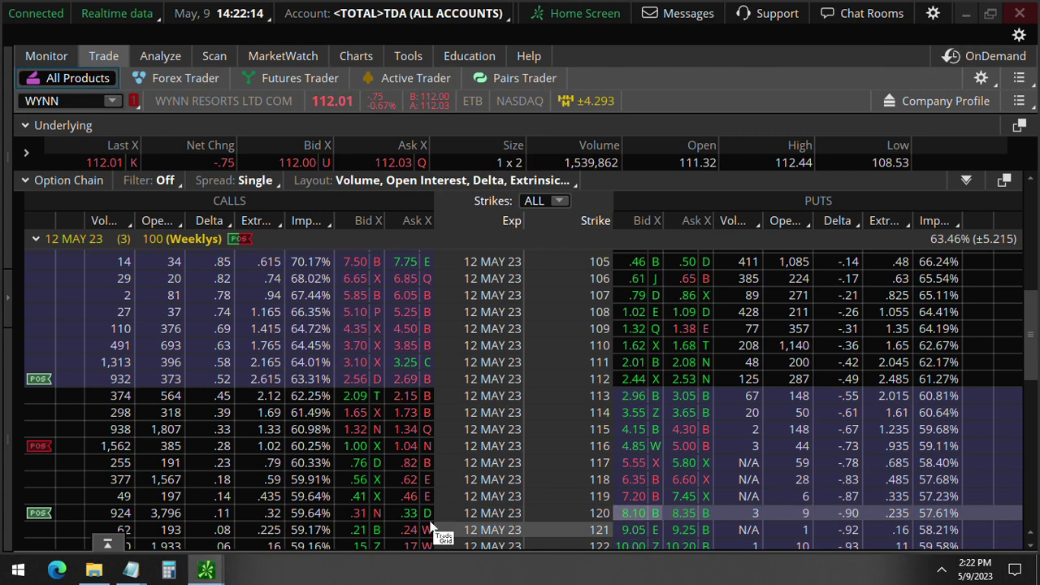
click(407, 513)
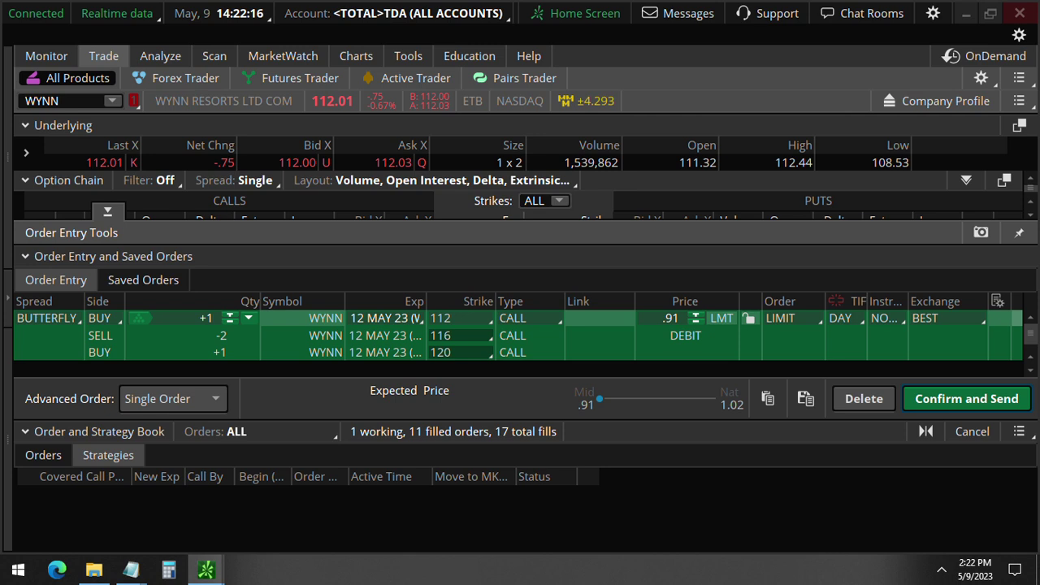
key(ctrl)
drag(17, 330, 101, 333)
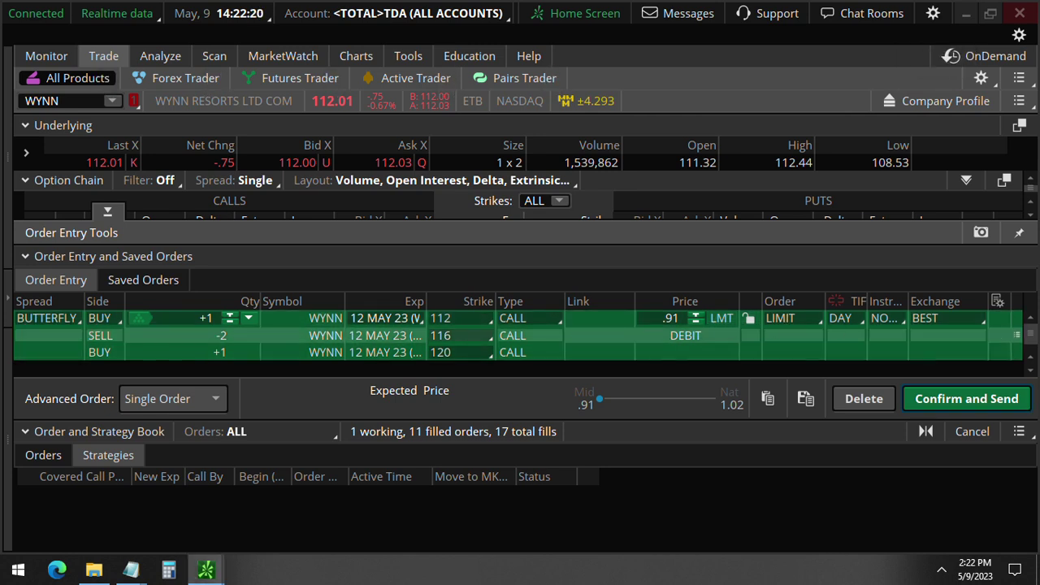
right_click(756, 339)
Step: Analyze the butterfly, drop the backratio from the risk profile, and circle the .91 debit
click(824, 188)
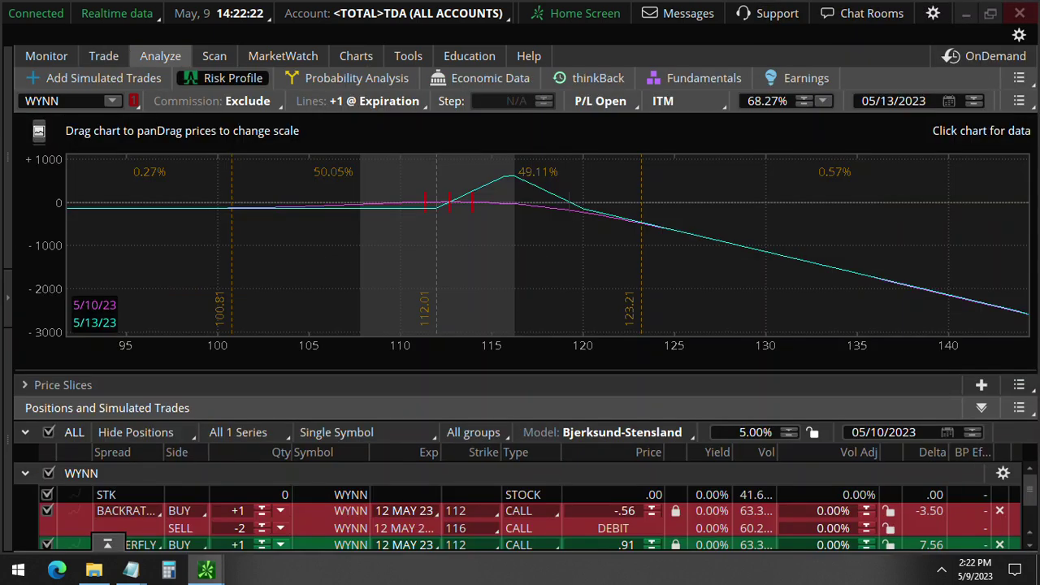
scroll(520, 499, down, 2)
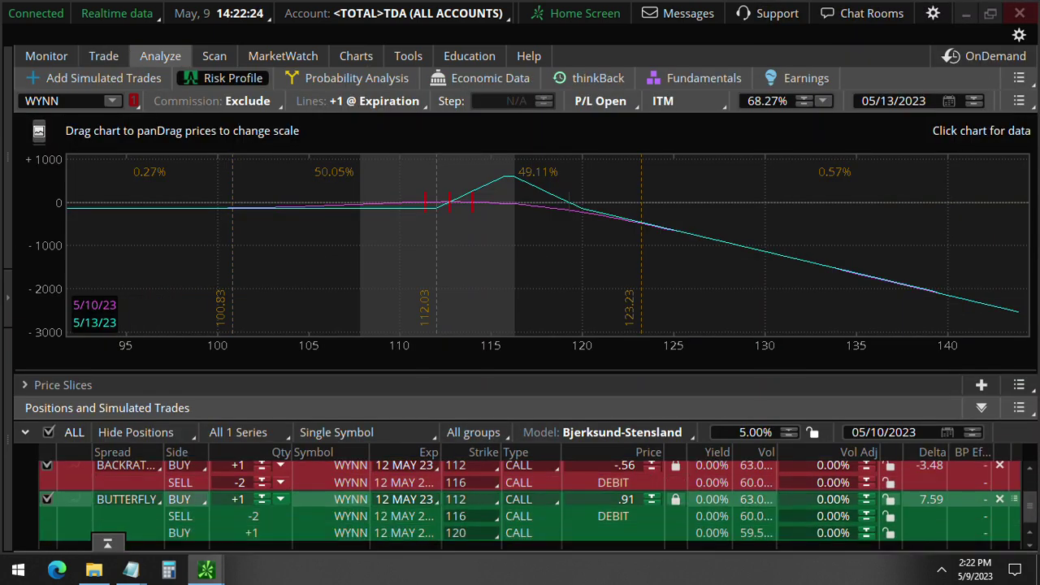
click(46, 465)
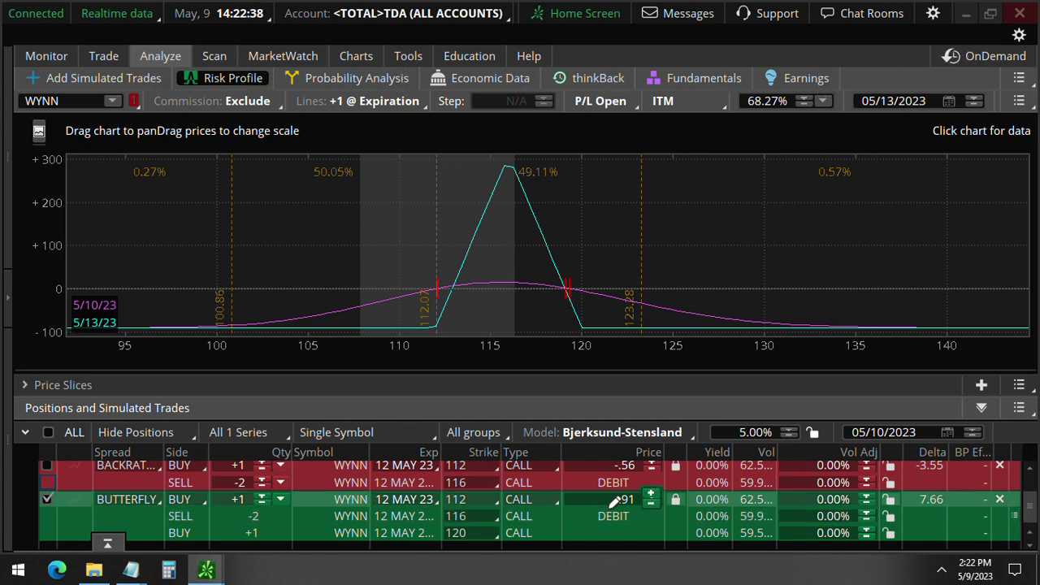
drag(653, 504, 616, 512)
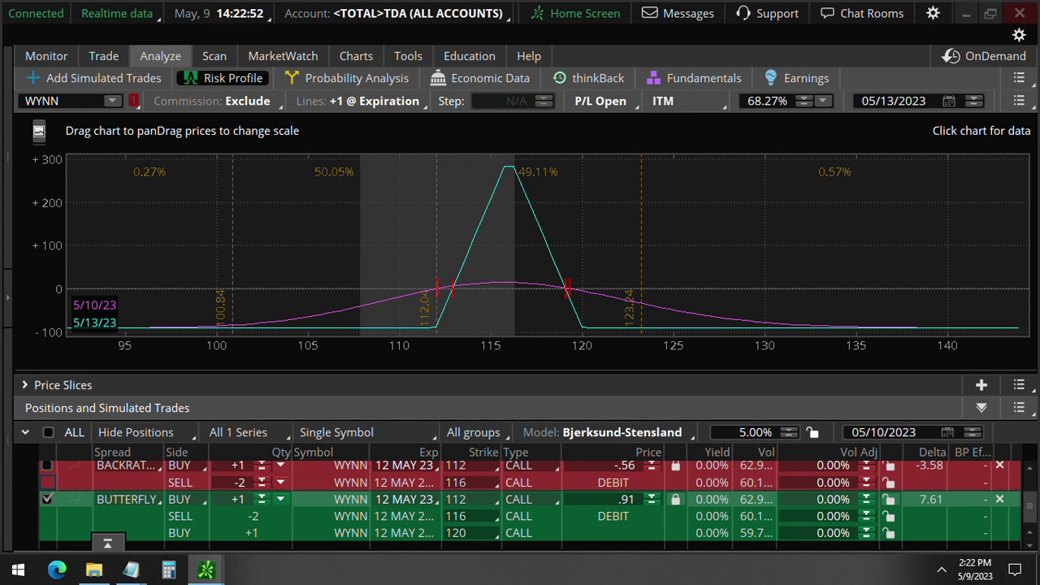
Step: Show Price Slices and mark the butterfly's Vega, Theta and Delta of 7.85
click(49, 385)
drag(650, 459, 676, 439)
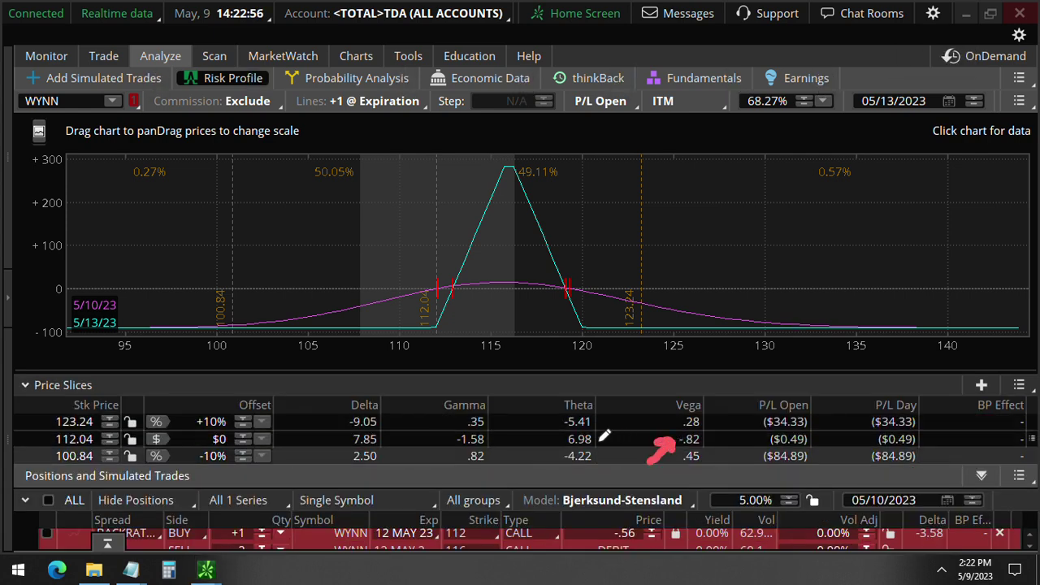
mouse_move(601, 443)
mouse_down()
mouse_move(619, 464)
mouse_move(614, 440)
mouse_up()
mouse_move(385, 435)
mouse_down()
mouse_move(394, 465)
mouse_move(392, 442)
mouse_up()
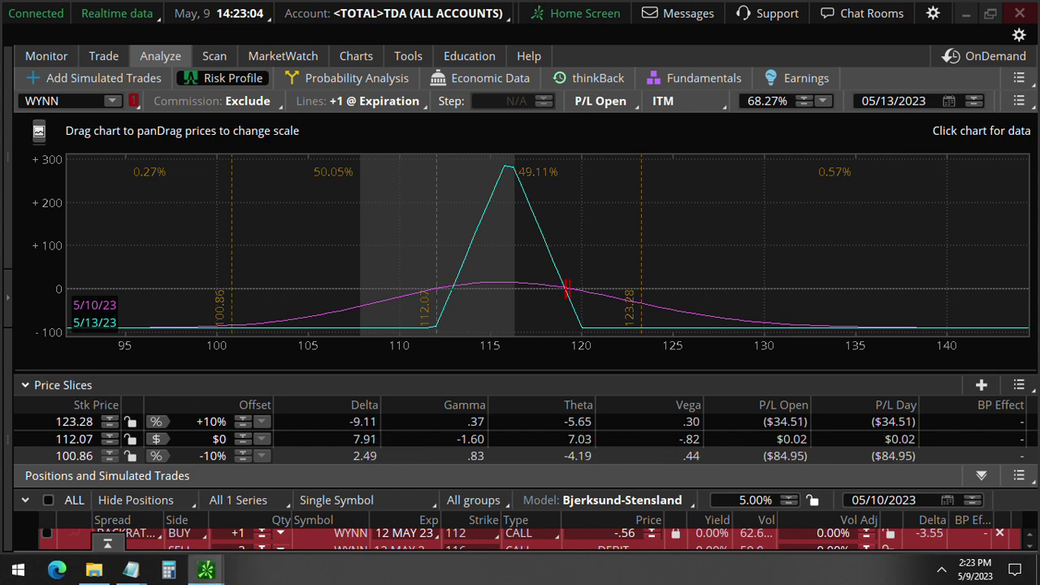
Step: Swap slices to the backratio, mark its Delta -3.41, Theta and Vega -2.75, then collapse Price Slices
click(47, 385)
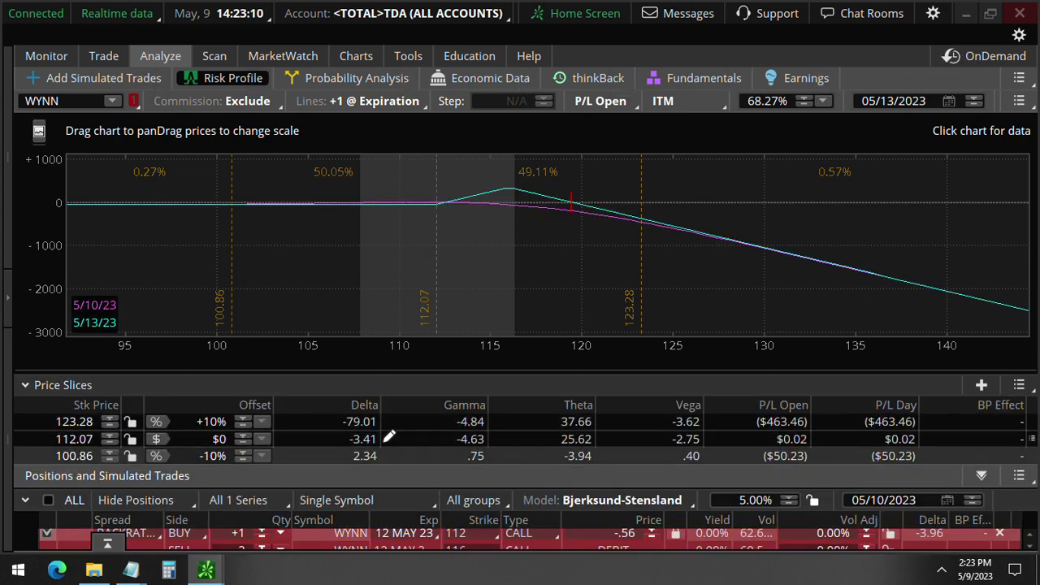
drag(382, 444, 427, 469)
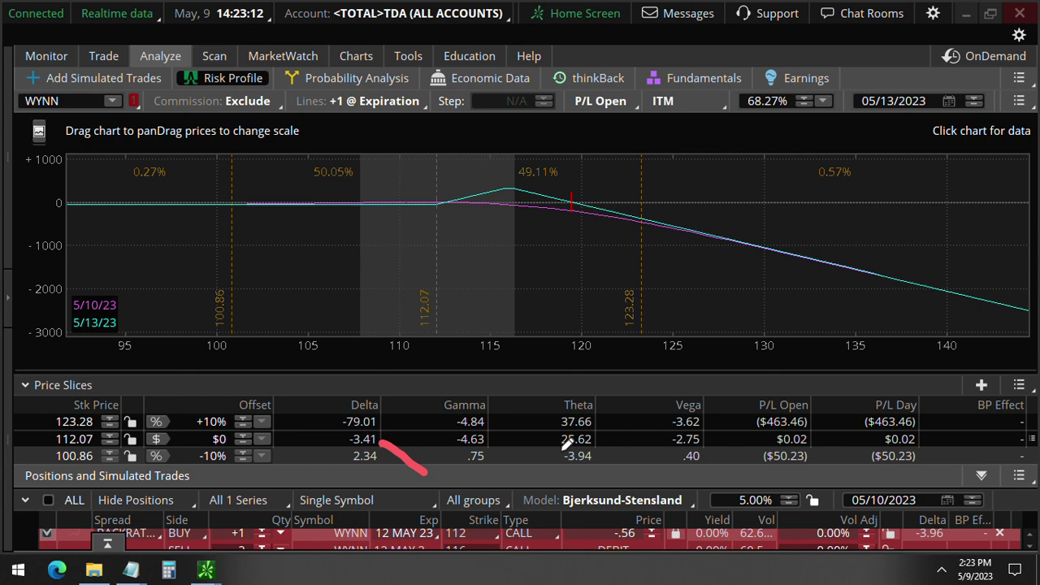
drag(533, 478, 562, 451)
drag(673, 450, 637, 481)
drag(491, 445, 509, 457)
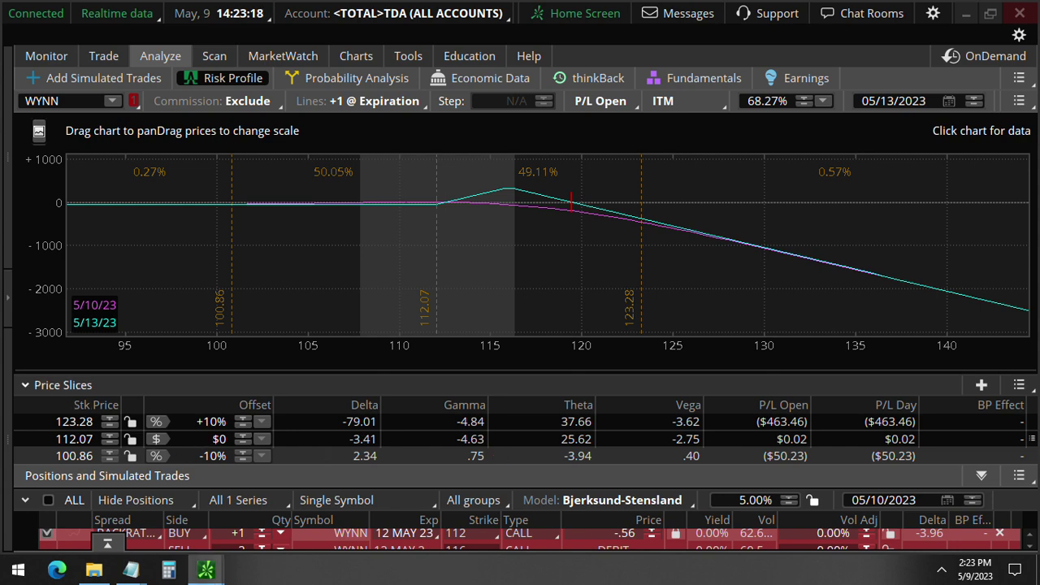
click(59, 392)
click(46, 465)
Step: Re-include the backratio, zoom and pan the chart to start at 100, and mark the flat P/L below 112
click(46, 465)
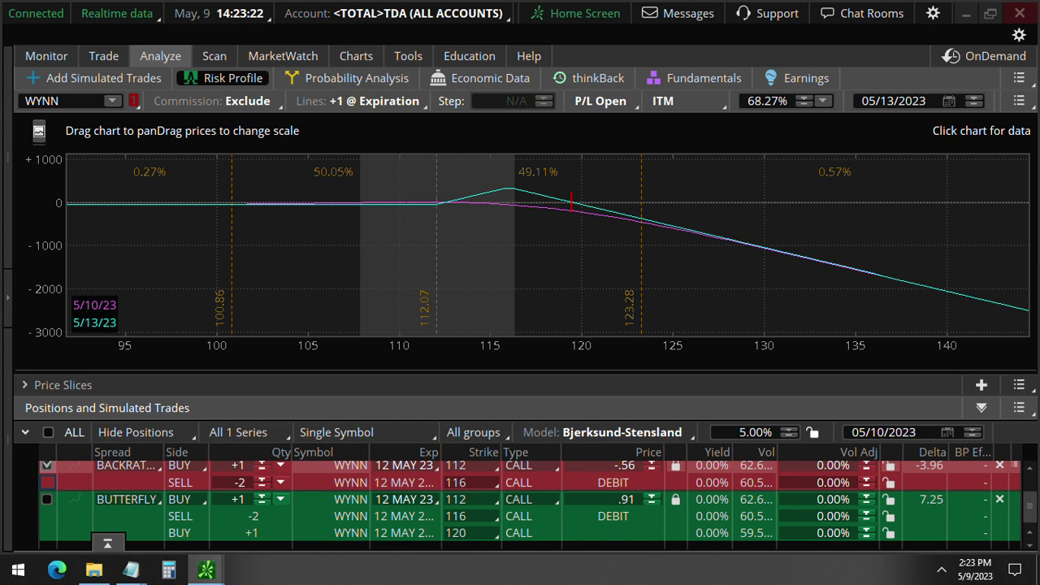
scroll(667, 228, up, 2)
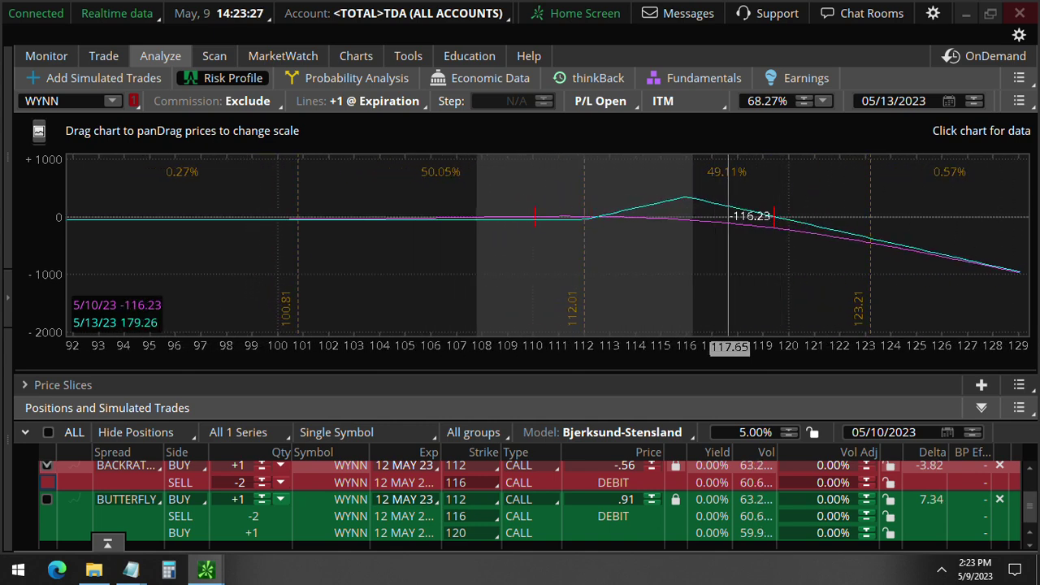
drag(715, 215, 549, 215)
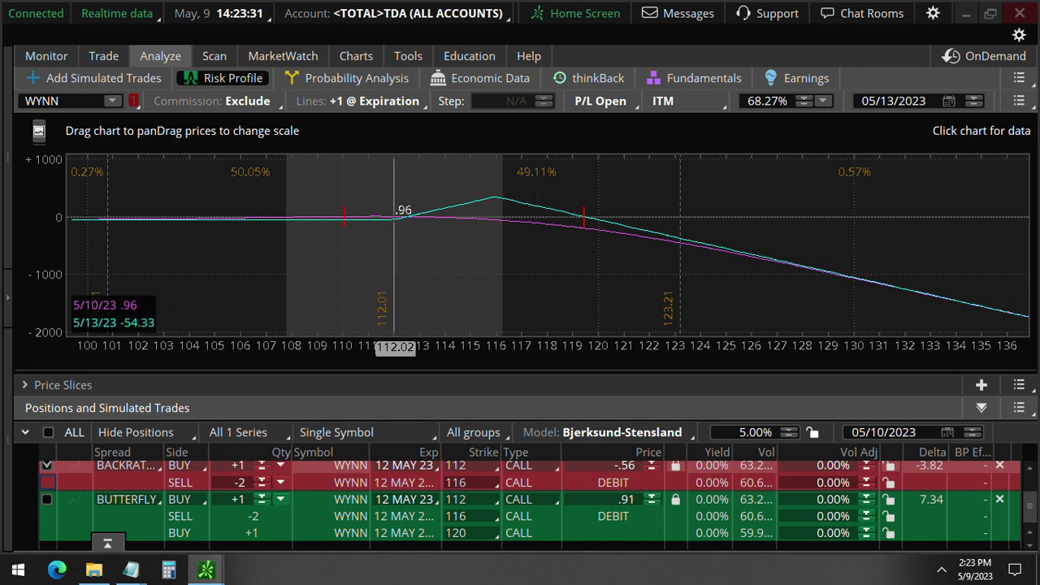
mouse_move(386, 273)
mouse_down()
mouse_move(375, 325)
mouse_move(379, 277)
mouse_up()
drag(368, 312, 229, 309)
mouse_move(389, 353)
mouse_down()
mouse_move(186, 351)
mouse_move(174, 360)
mouse_move(205, 372)
mouse_up()
drag(394, 217, 112, 217)
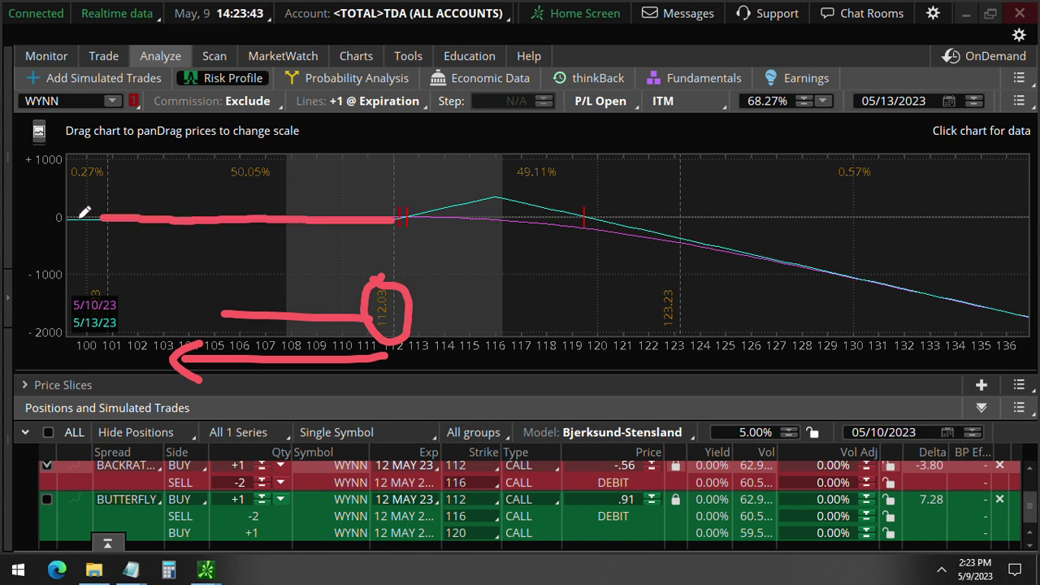
Step: Clear the marks, then re-mark the +1000 profit level and the flat zero line from 100 to 111
key(Escape)
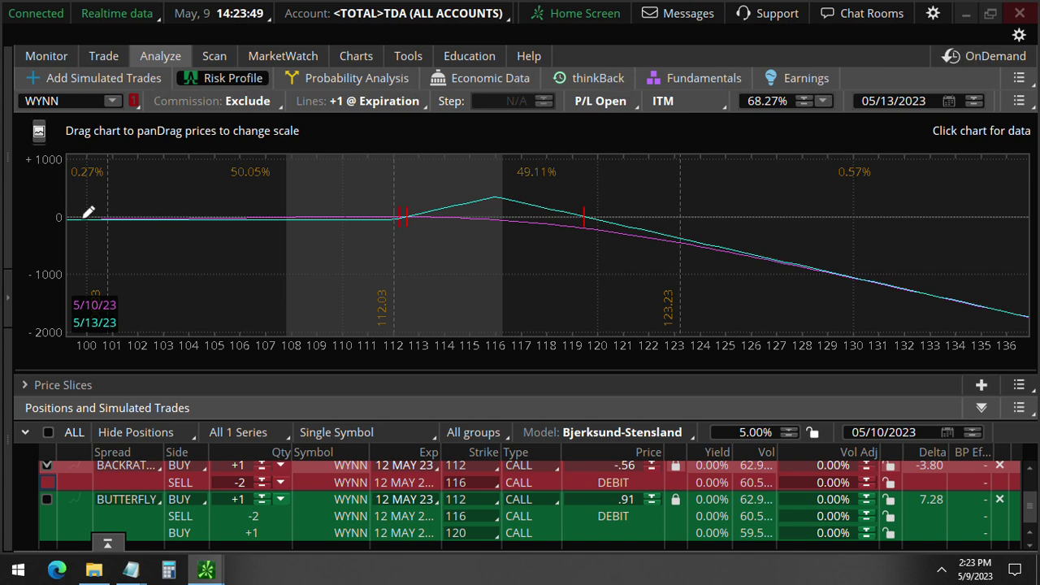
drag(58, 217, 52, 197)
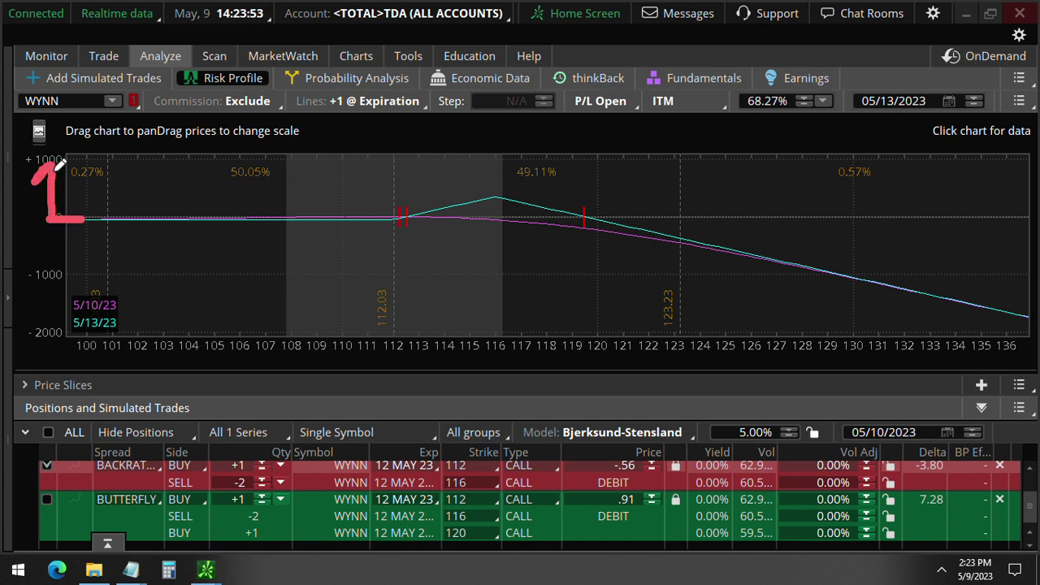
drag(52, 196, 71, 262)
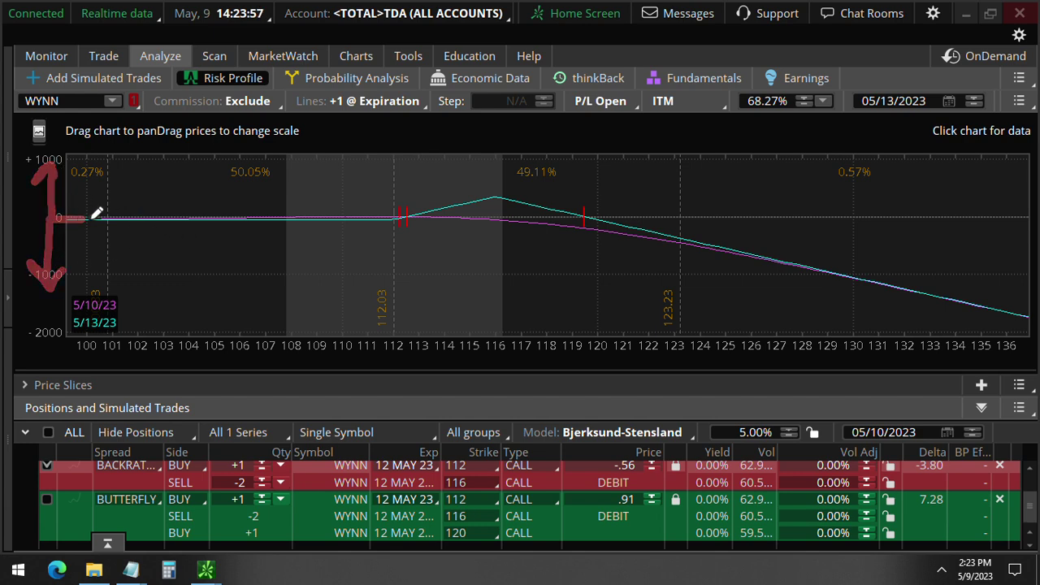
drag(71, 216, 372, 218)
drag(376, 353, 78, 356)
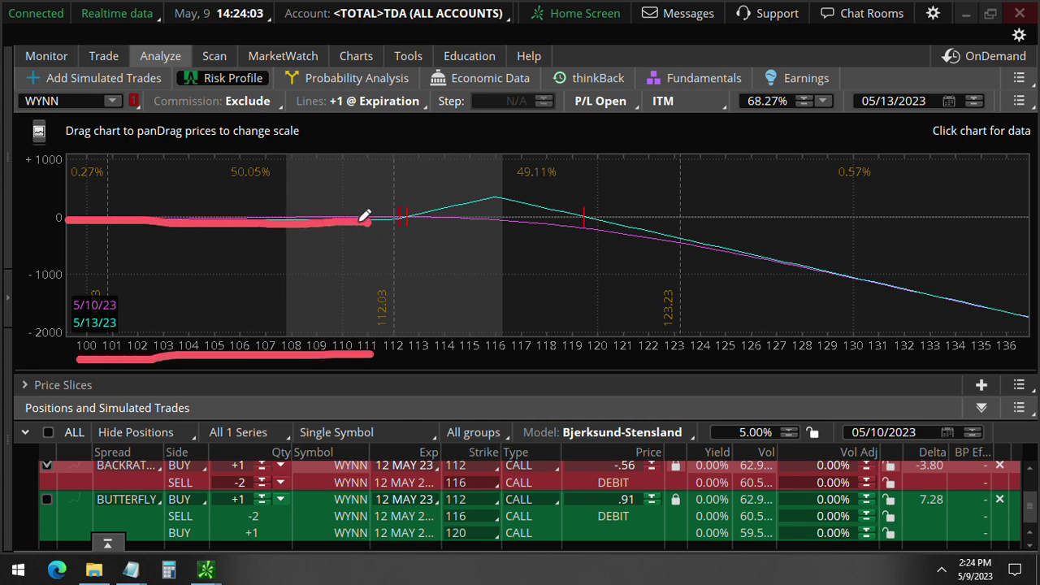
Step: Clear marks, then sketch the 112-to-124 move, the 120 level, the 116 peak and the legs' expirations
key(e)
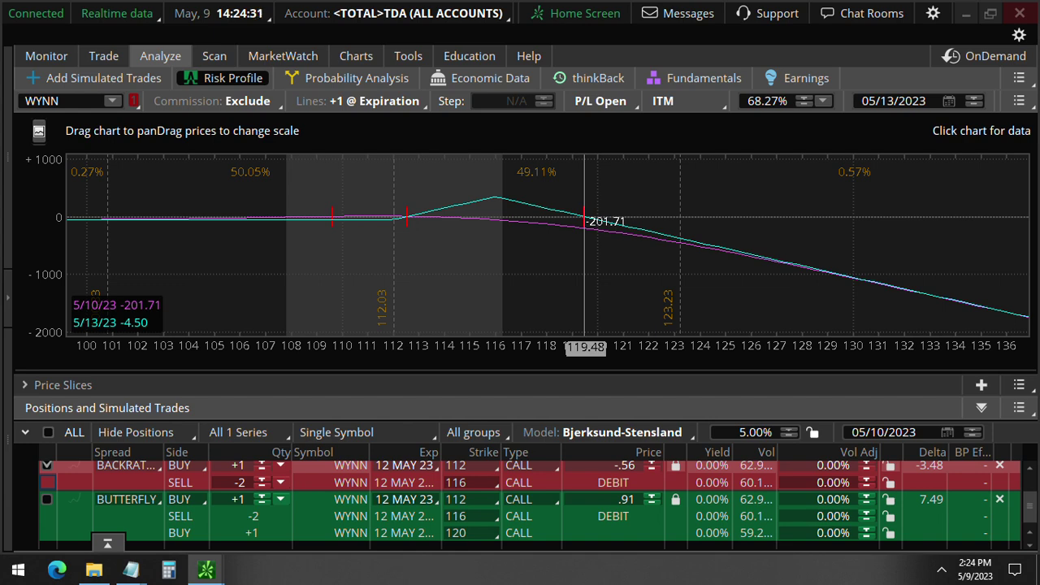
drag(371, 338, 434, 338)
mouse_move(379, 362)
mouse_down()
mouse_move(706, 360)
mouse_move(679, 390)
mouse_up()
drag(580, 200, 592, 350)
drag(587, 221, 724, 237)
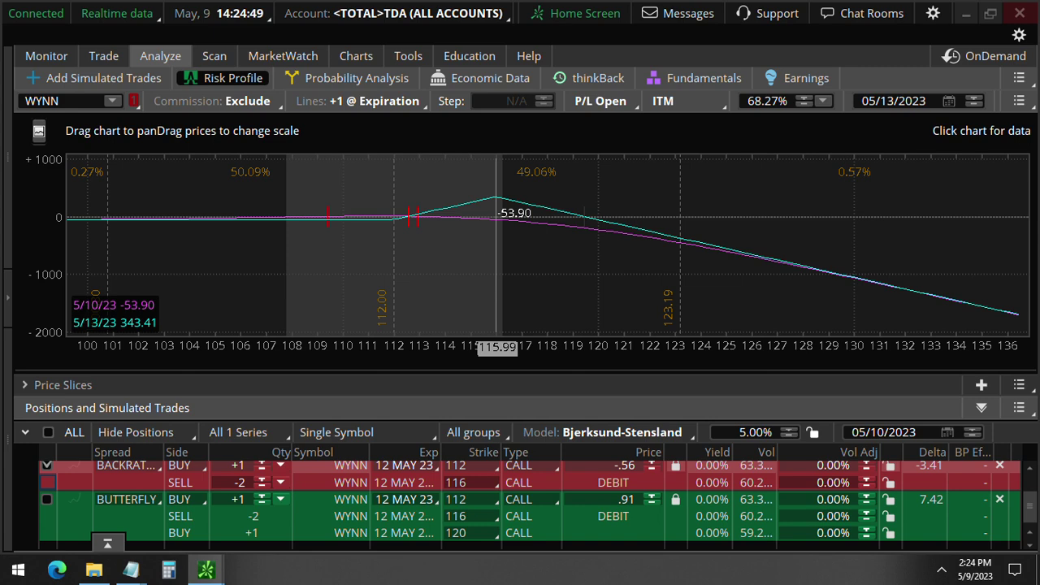
mouse_move(486, 195)
mouse_down()
mouse_move(508, 194)
mouse_move(91, 189)
mouse_up()
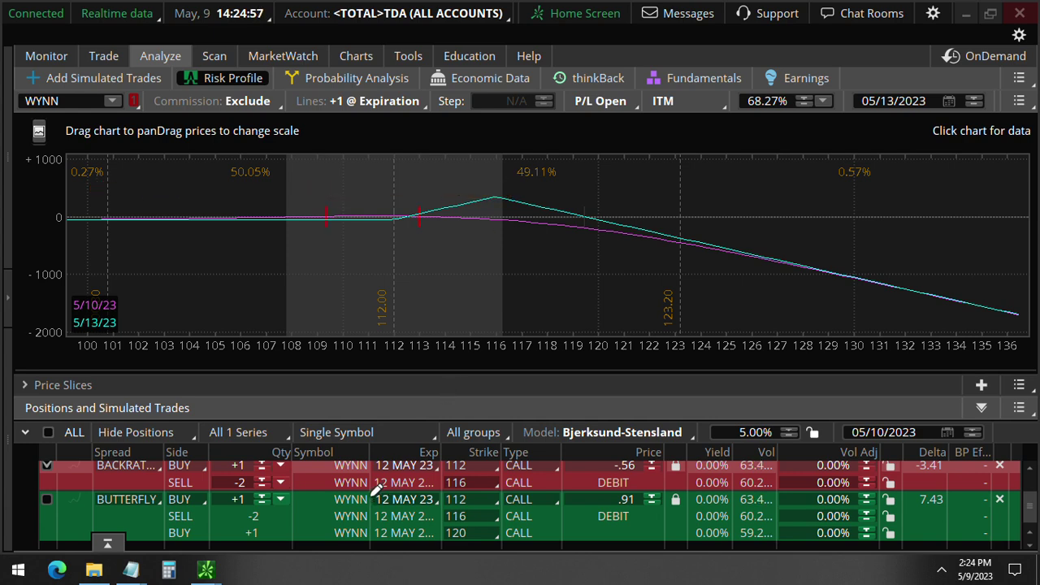
drag(367, 495, 371, 534)
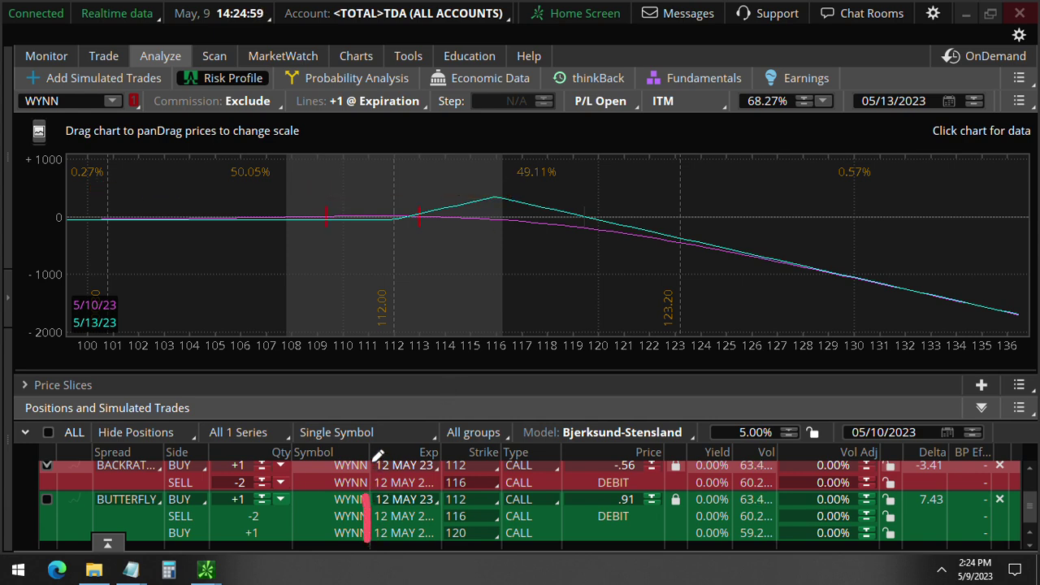
drag(370, 459, 368, 497)
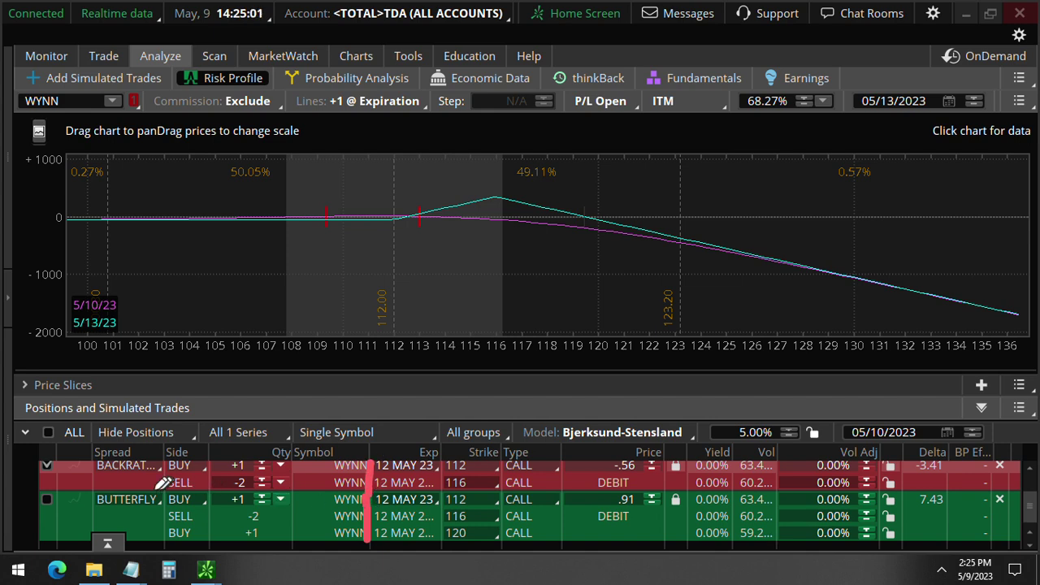
Step: Swap the backratio for the butterfly on the graph and mark its 116 peak and 119 breakeven
click(46, 465)
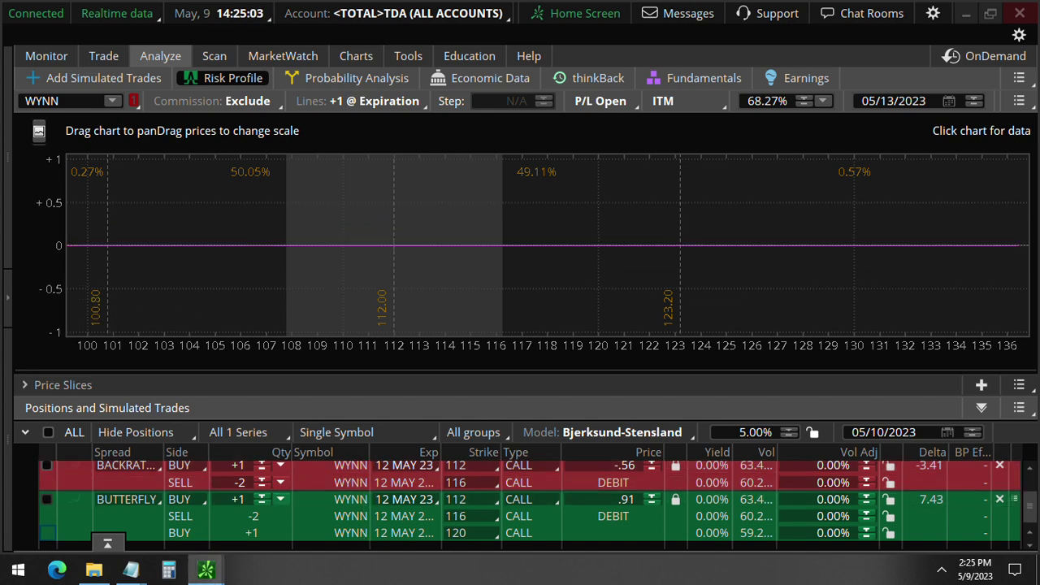
click(46, 498)
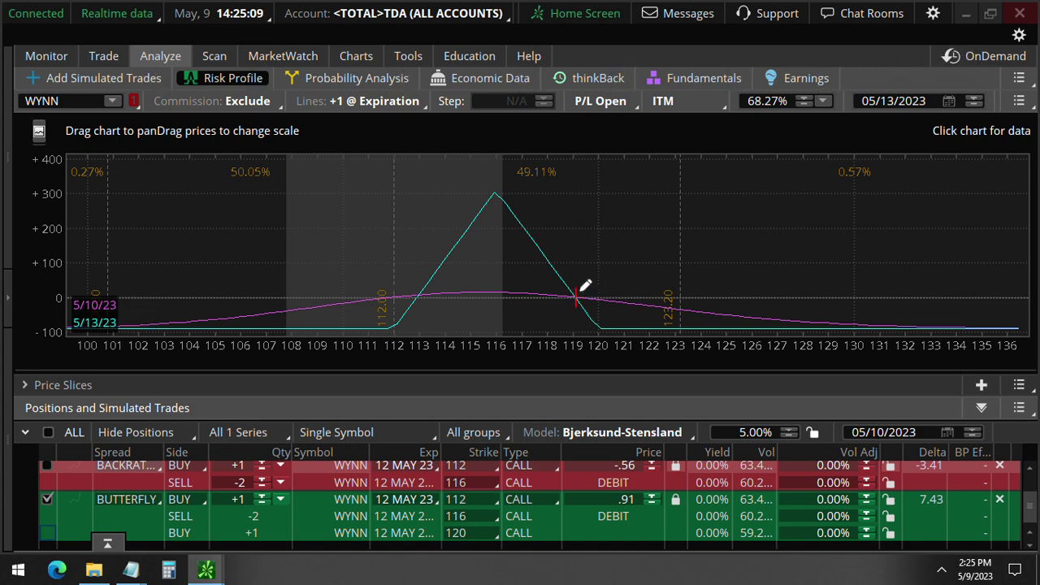
mouse_move(576, 289)
mouse_down()
mouse_move(576, 309)
mouse_move(578, 284)
mouse_up()
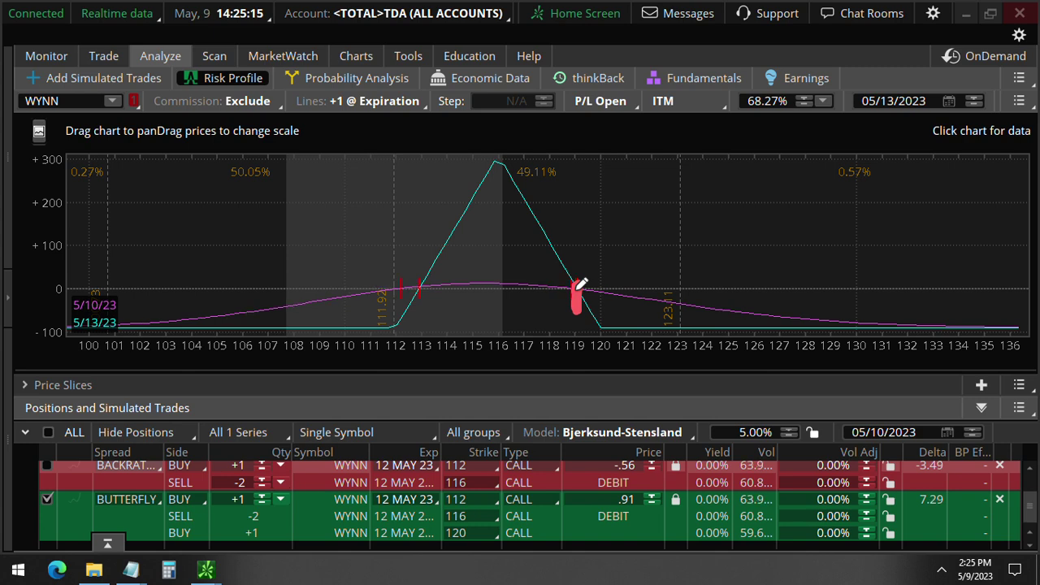
drag(500, 334, 500, 161)
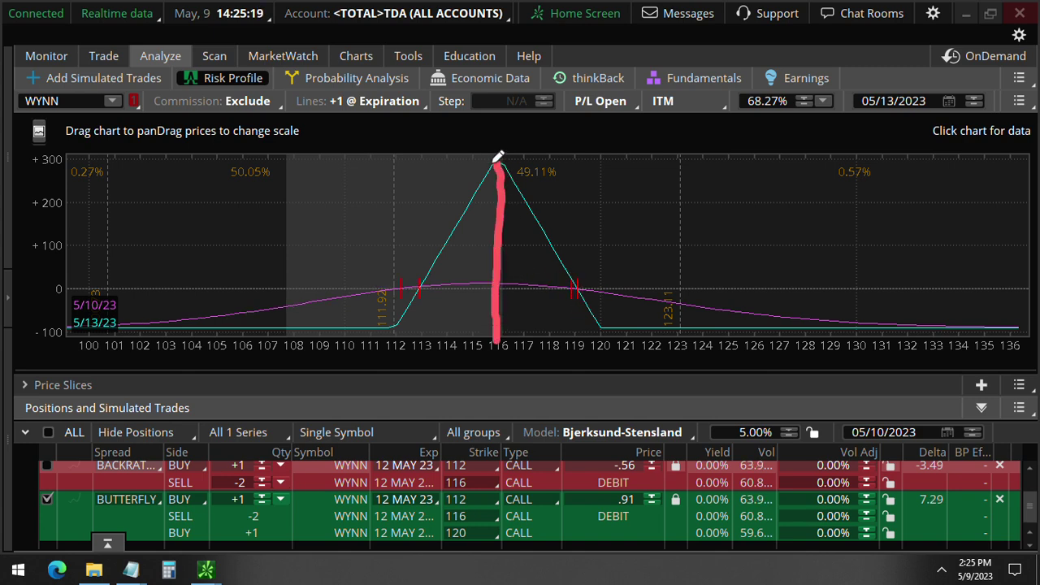
mouse_move(509, 156)
mouse_down()
mouse_move(520, 157)
mouse_move(87, 154)
mouse_up()
key(Escape)
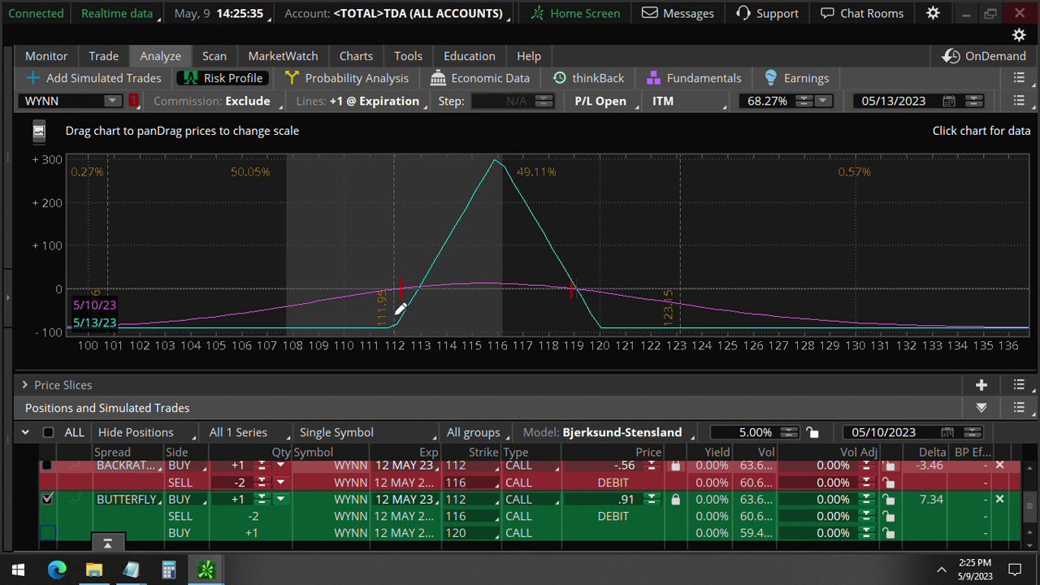
Step: Mark the lower breakeven near 112, the maximum loss level below it, and the butterfly's debit
drag(408, 279, 410, 287)
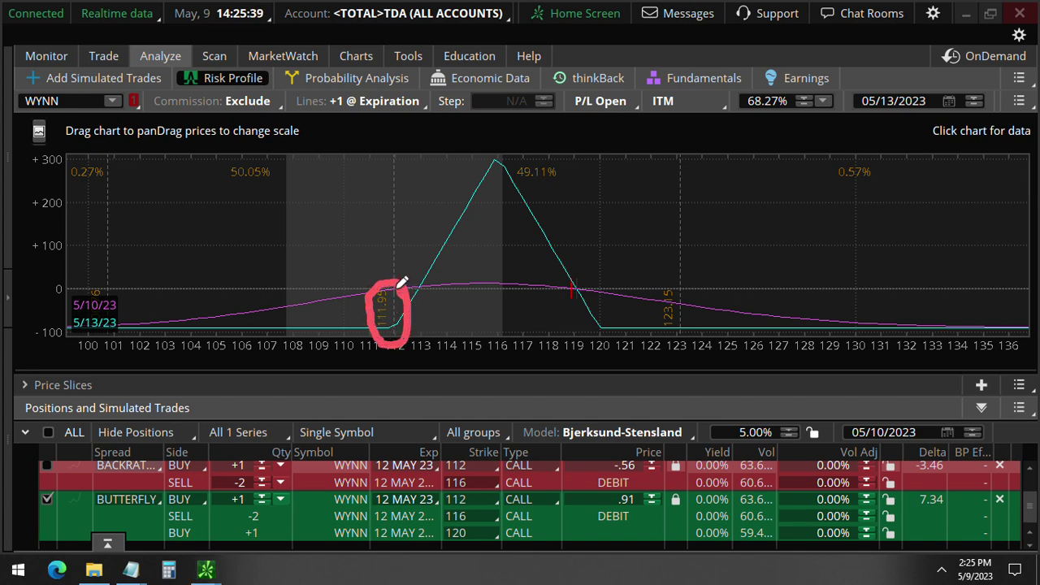
drag(400, 285, 157, 327)
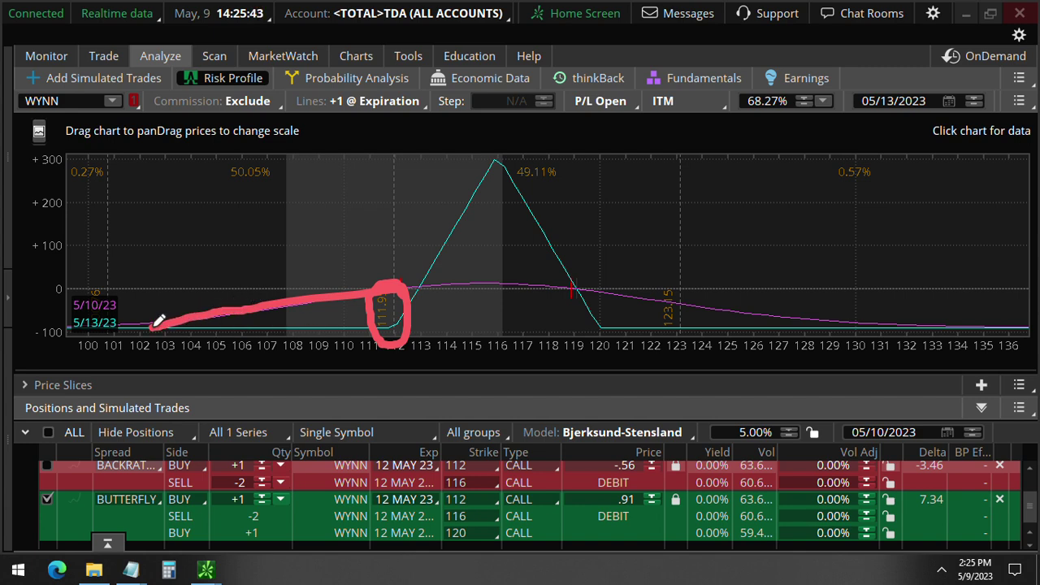
key(e)
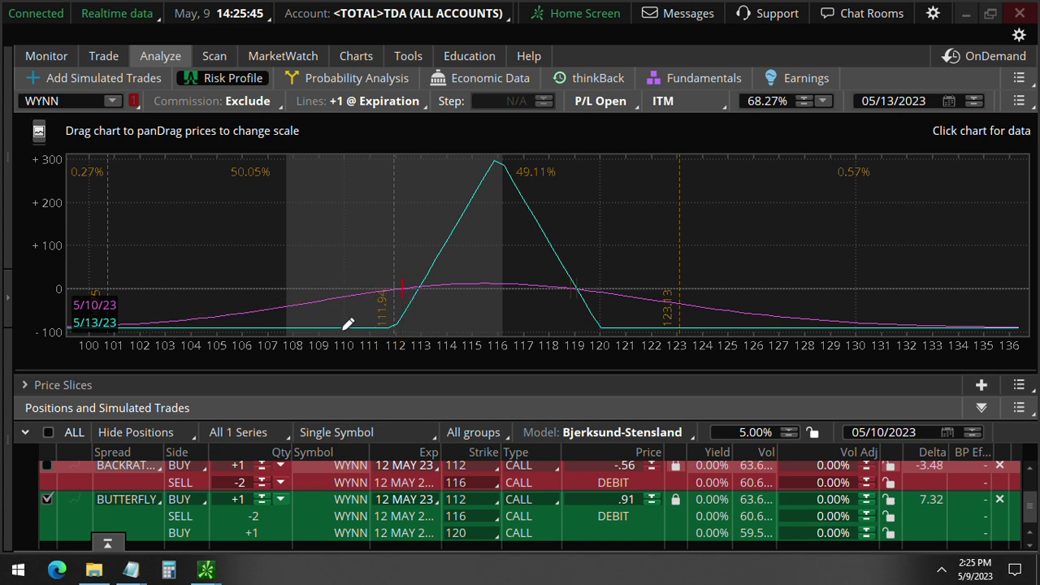
drag(382, 325, 137, 323)
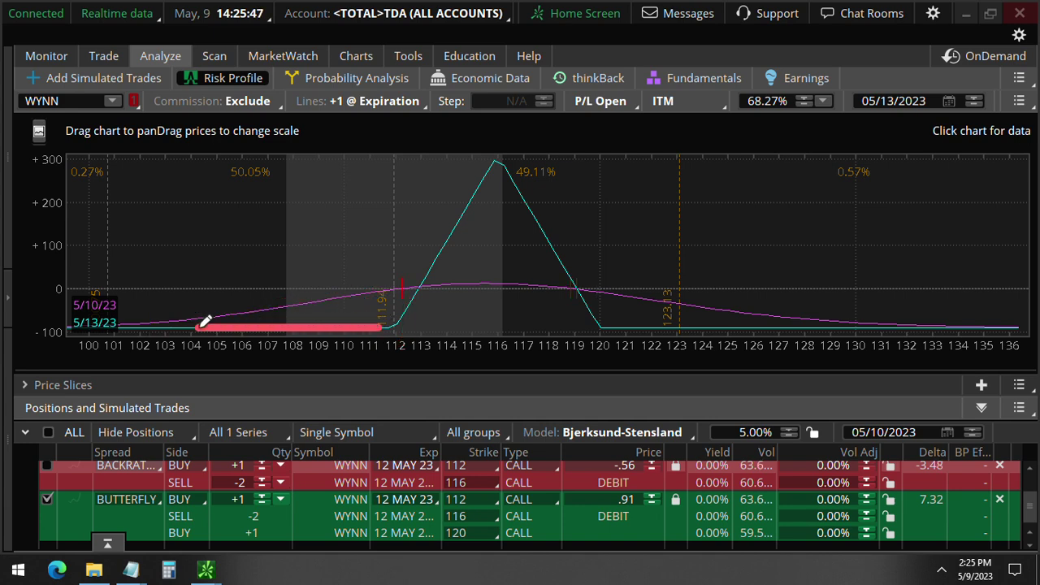
key(Escape)
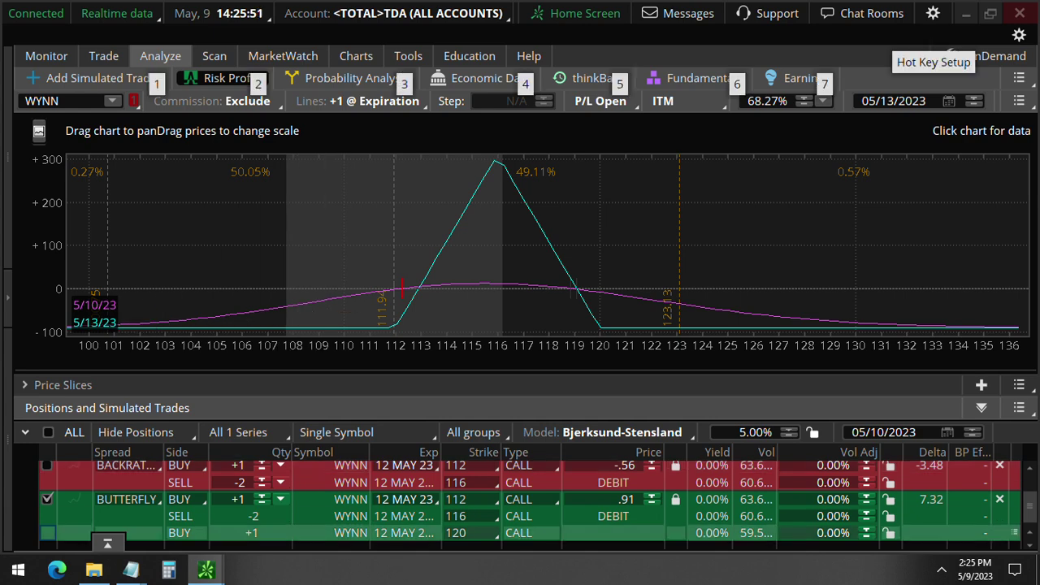
drag(624, 510, 664, 512)
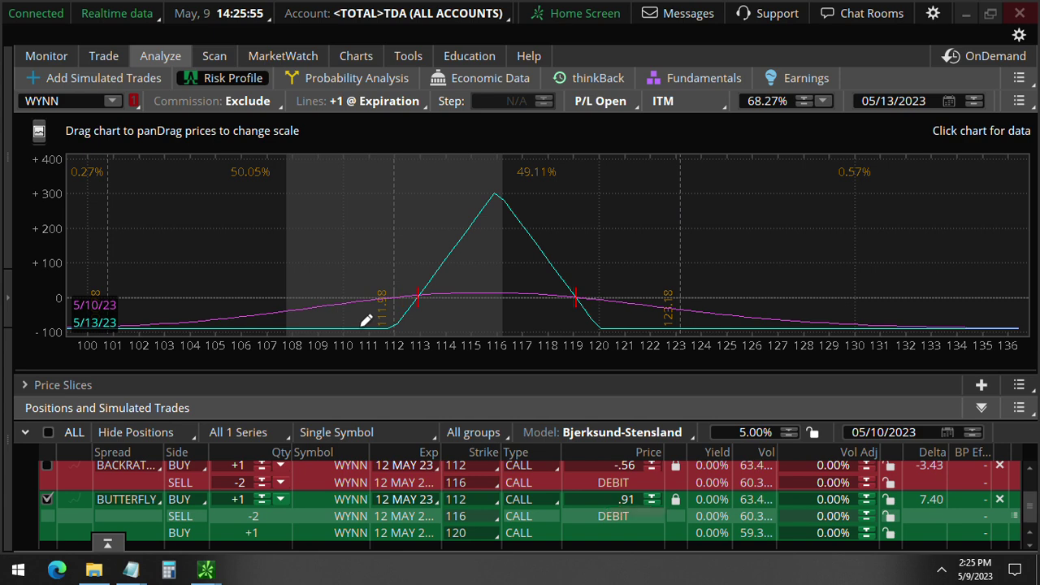
Step: Trace the butterfly's curve below the lower breakeven, including the -100 maximum loss line
drag(397, 297, 134, 320)
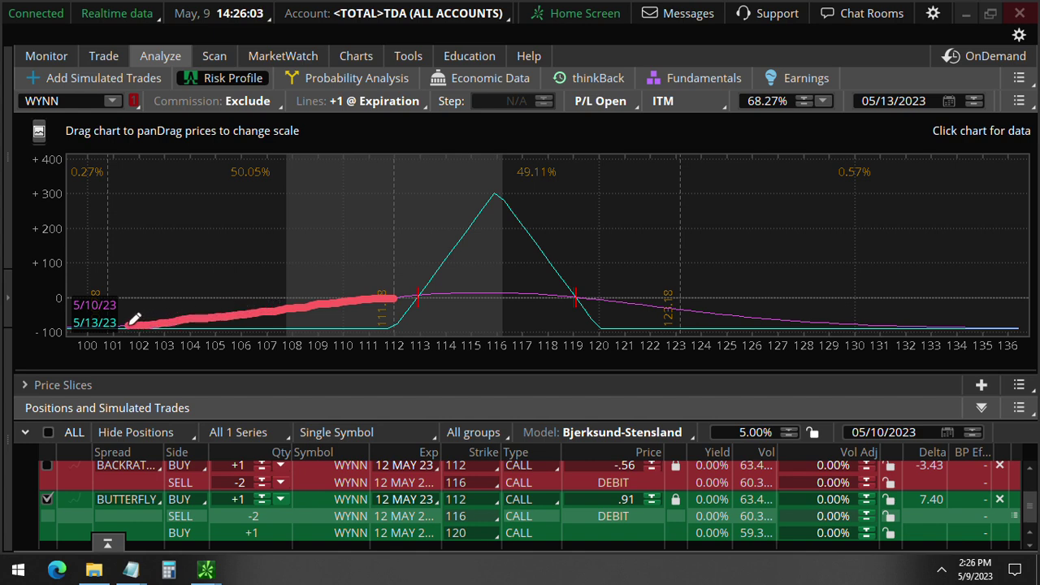
drag(396, 325, 164, 326)
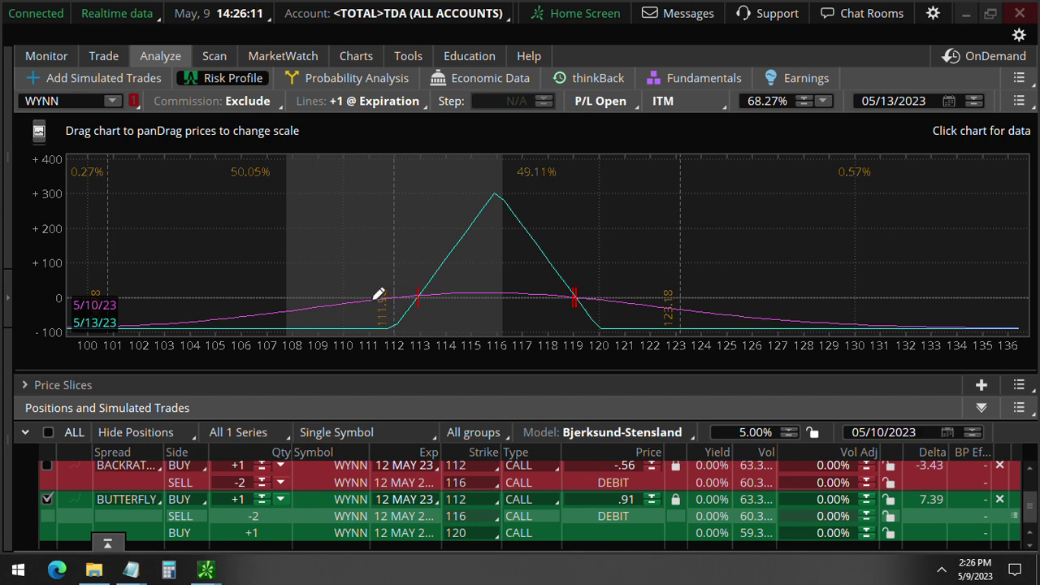
mouse_move(399, 298)
mouse_down()
mouse_move(240, 319)
mouse_move(413, 292)
mouse_move(135, 318)
mouse_move(258, 317)
mouse_up()
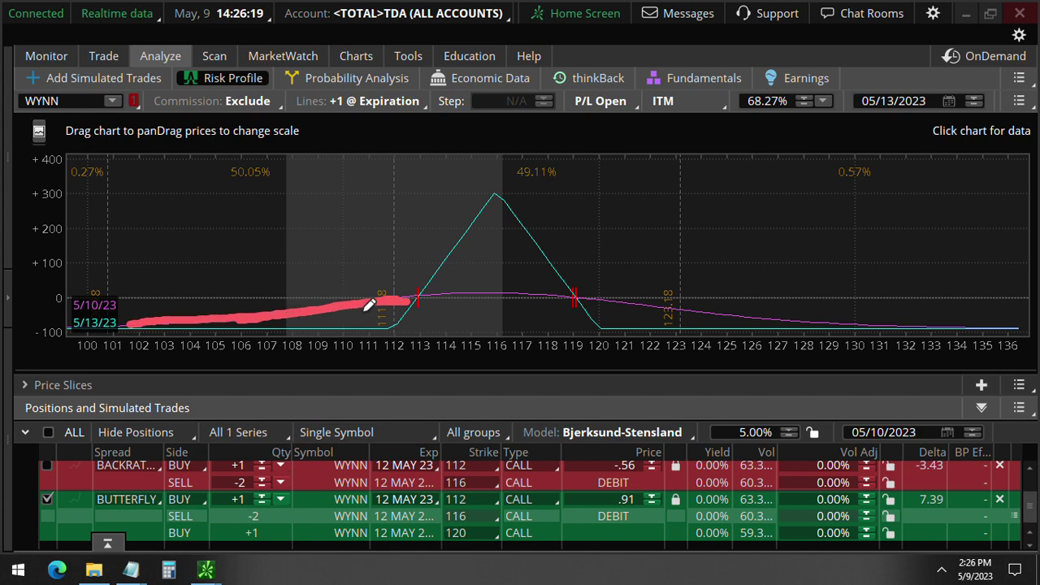
mouse_move(363, 307)
mouse_down()
mouse_move(363, 330)
mouse_move(380, 317)
mouse_up()
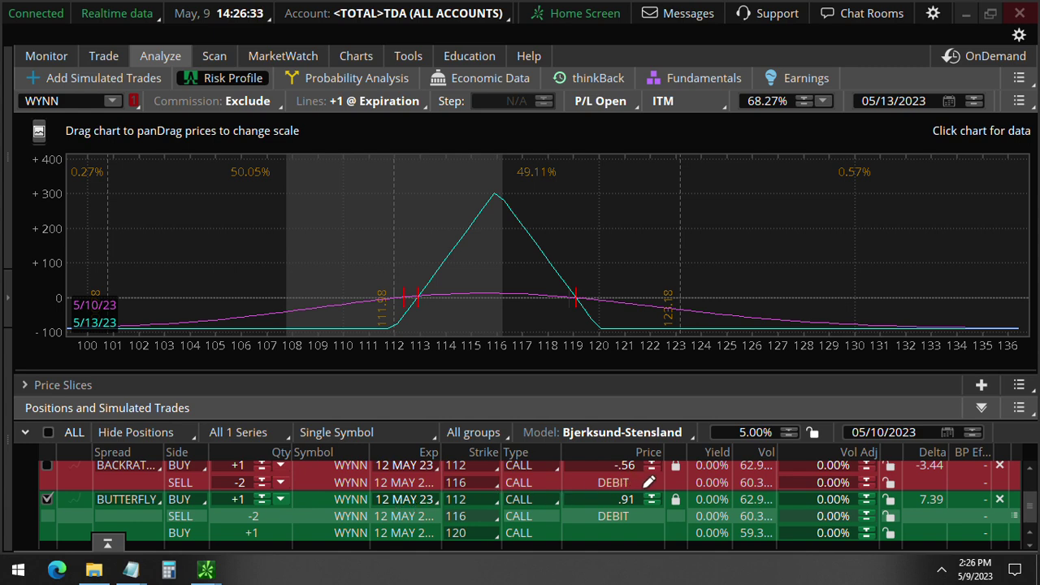
Step: Mark the back-ratio's debit, write 1900 on the chart, and circle the back-ratio sell leg and quantities
drag(606, 515, 670, 511)
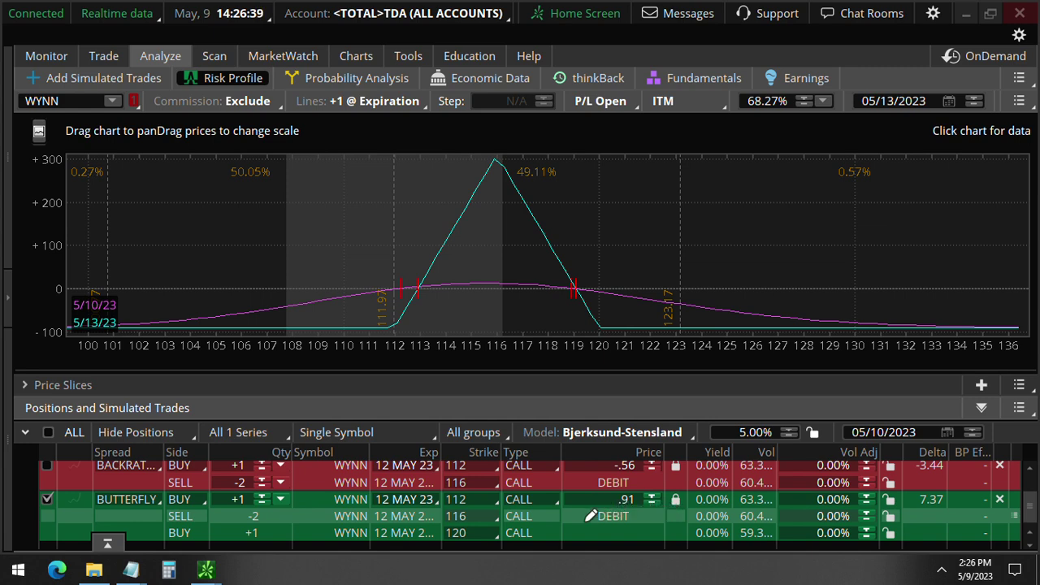
drag(526, 348, 528, 390)
mouse_move(560, 342)
mouse_down()
mouse_move(553, 354)
mouse_move(577, 382)
mouse_up()
mouse_move(597, 342)
mouse_down()
mouse_move(603, 362)
mouse_move(605, 329)
mouse_move(630, 345)
mouse_move(657, 337)
mouse_move(642, 329)
mouse_up()
mouse_move(81, 488)
mouse_down()
mouse_move(187, 493)
mouse_move(105, 448)
mouse_move(248, 445)
mouse_up()
mouse_move(213, 487)
mouse_down()
mouse_move(307, 490)
mouse_move(268, 447)
mouse_move(208, 445)
mouse_up()
Step: Clear marks, hide the butterfly, and compute 500 × 1900 in Calculator
key(Escape)
click(47, 499)
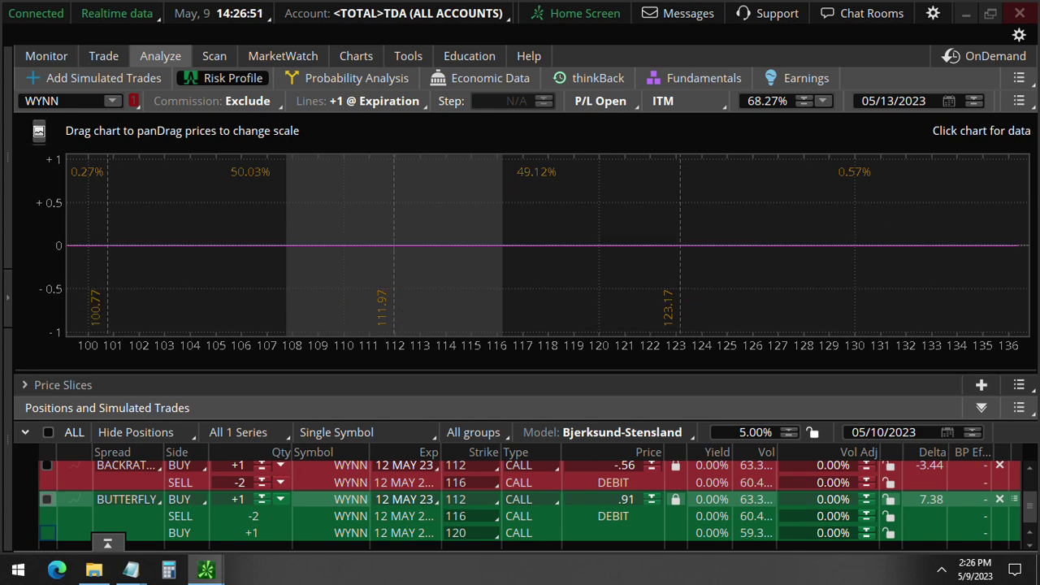
key(super+4)
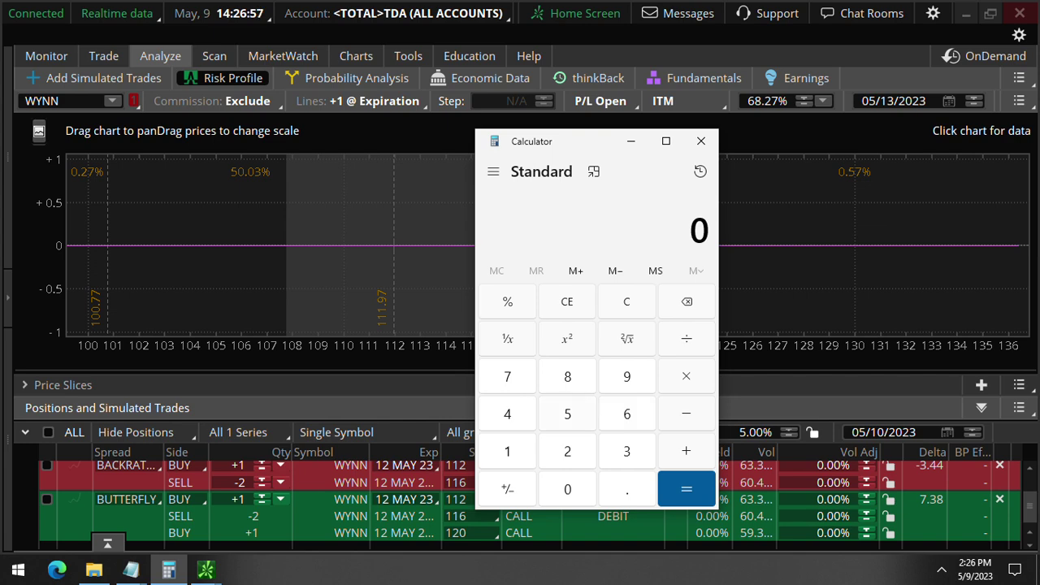
text(5)
text(00 × )
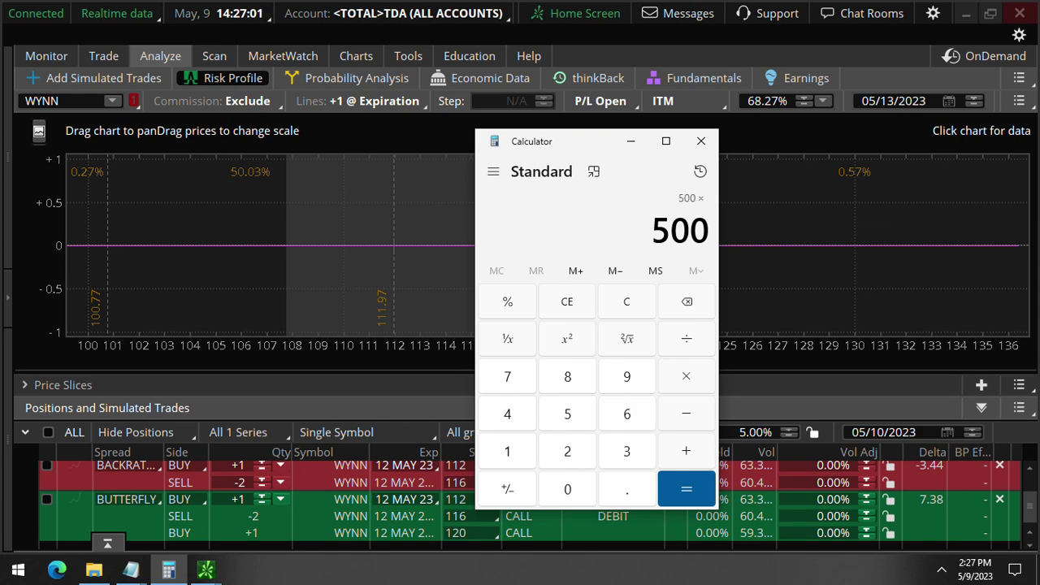
text(1900)
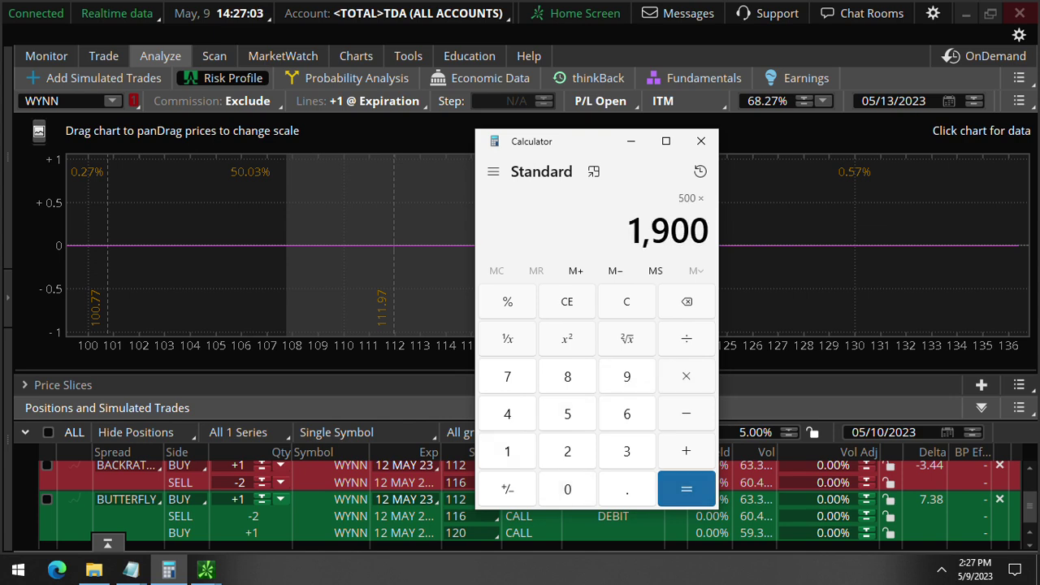
key(Return)
key(alt)
Step: Box the 950,000 result, erase the box, and return to thinkorswim's Trade page
mouse_move(550, 255)
mouse_down()
mouse_move(736, 252)
mouse_move(731, 199)
mouse_move(695, 199)
mouse_up()
mouse_move(611, 199)
mouse_down()
mouse_move(542, 232)
mouse_move(543, 258)
mouse_move(580, 253)
mouse_up()
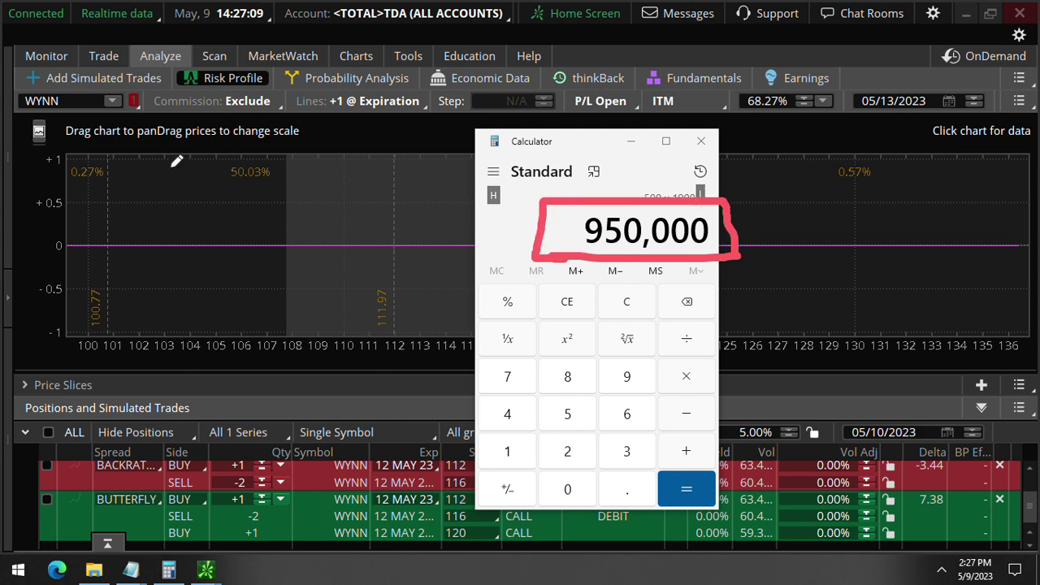
key(e)
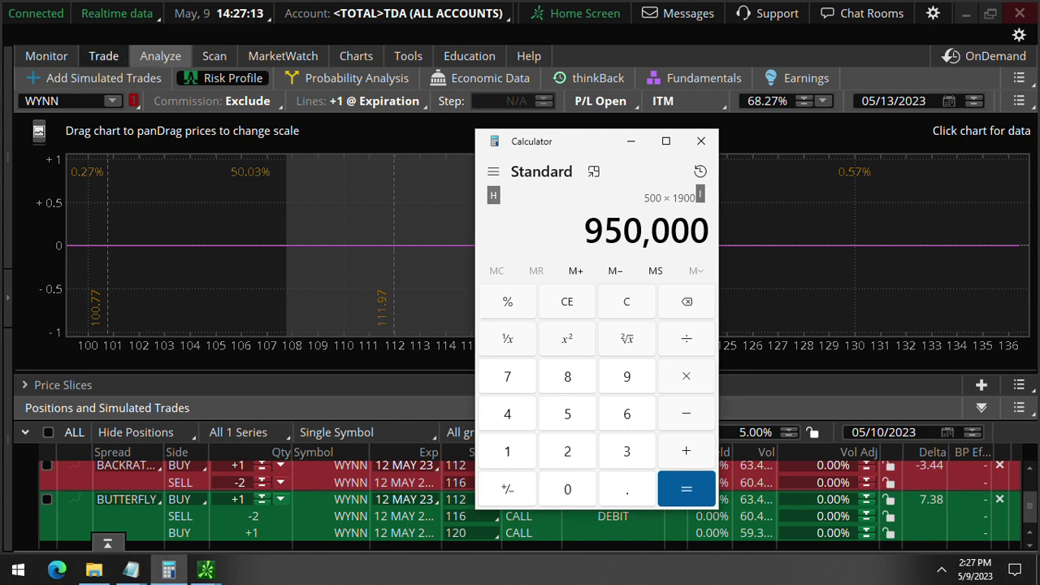
click(103, 55)
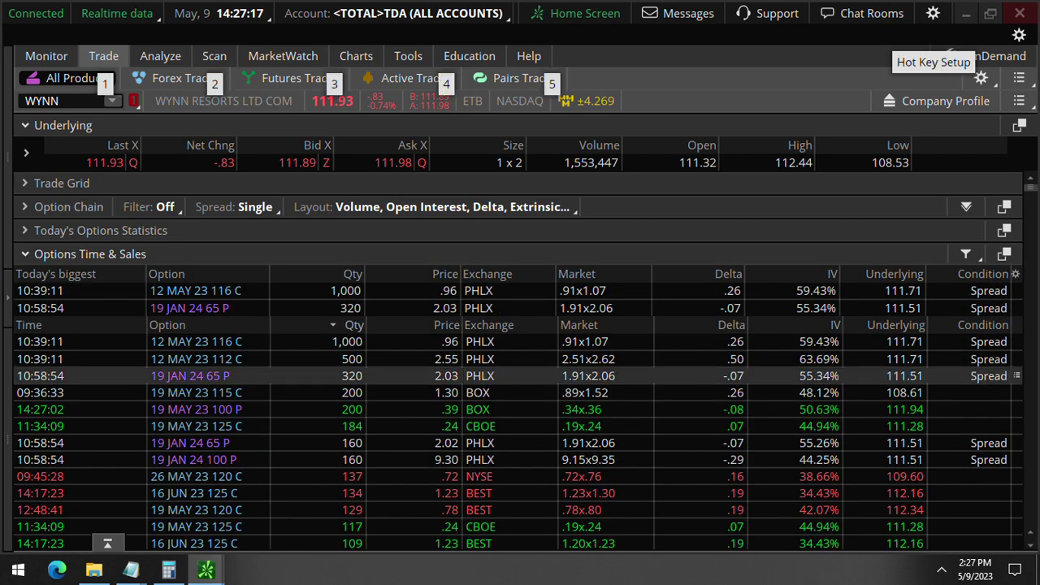
mouse_move(363, 330)
mouse_down()
mouse_move(381, 351)
mouse_move(371, 377)
mouse_move(316, 338)
mouse_move(378, 324)
mouse_up()
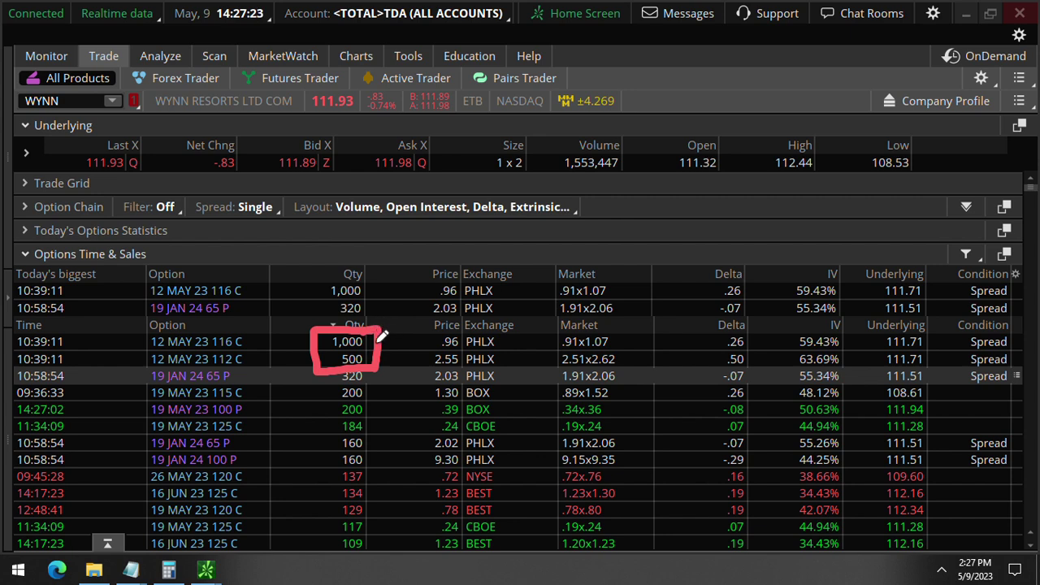
key(e)
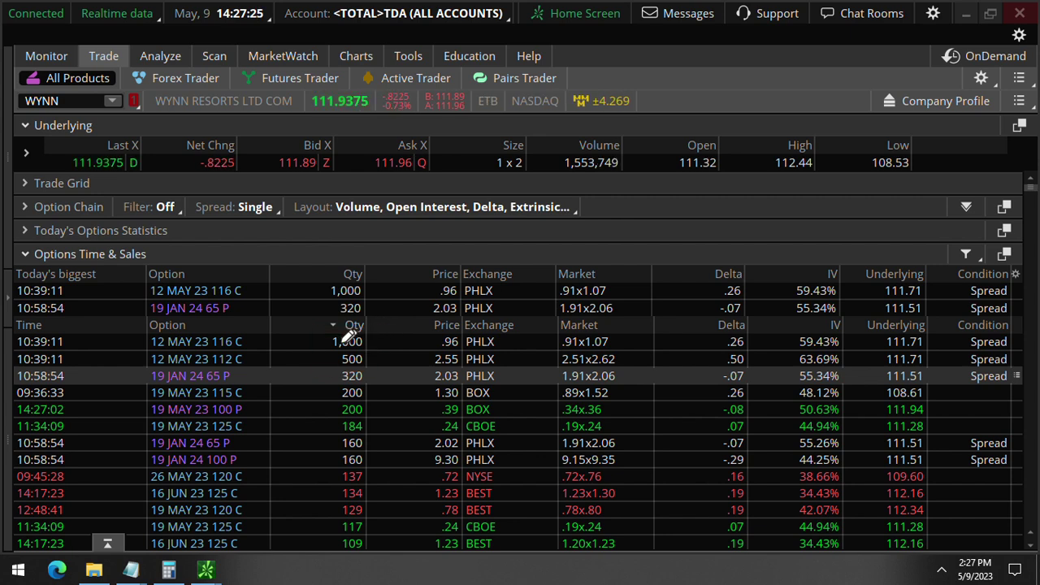
drag(255, 344, 289, 333)
key(e)
click(356, 55)
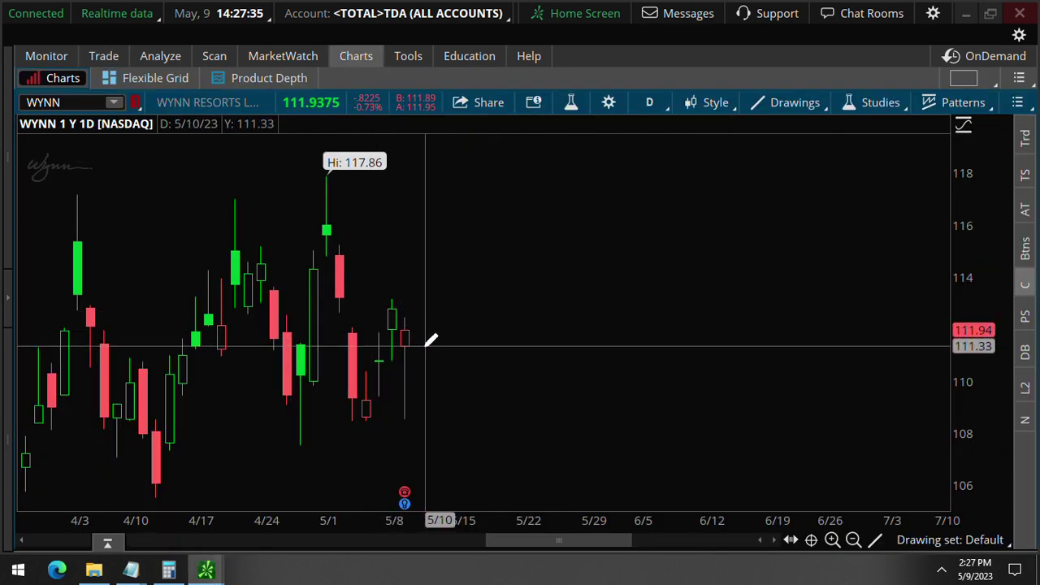
key(alt)
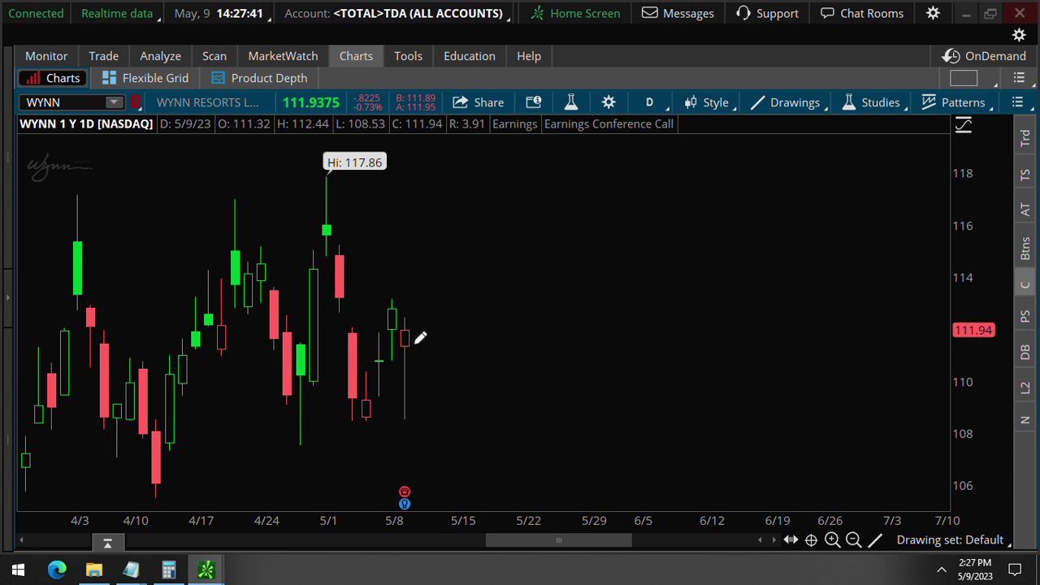
mouse_move(415, 335)
mouse_down()
mouse_move(510, 251)
mouse_move(527, 292)
mouse_move(518, 240)
mouse_up()
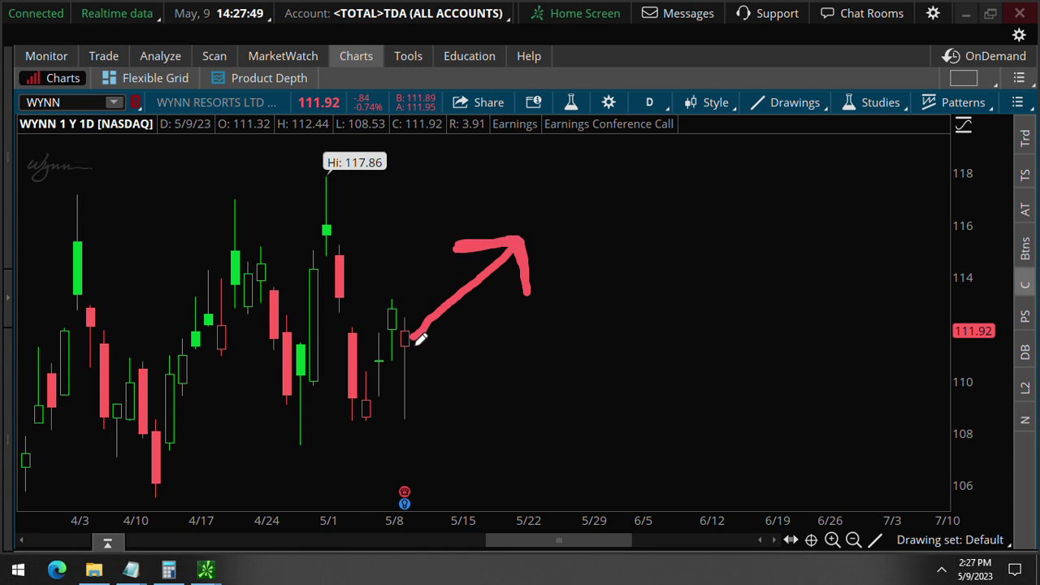
drag(412, 346, 449, 354)
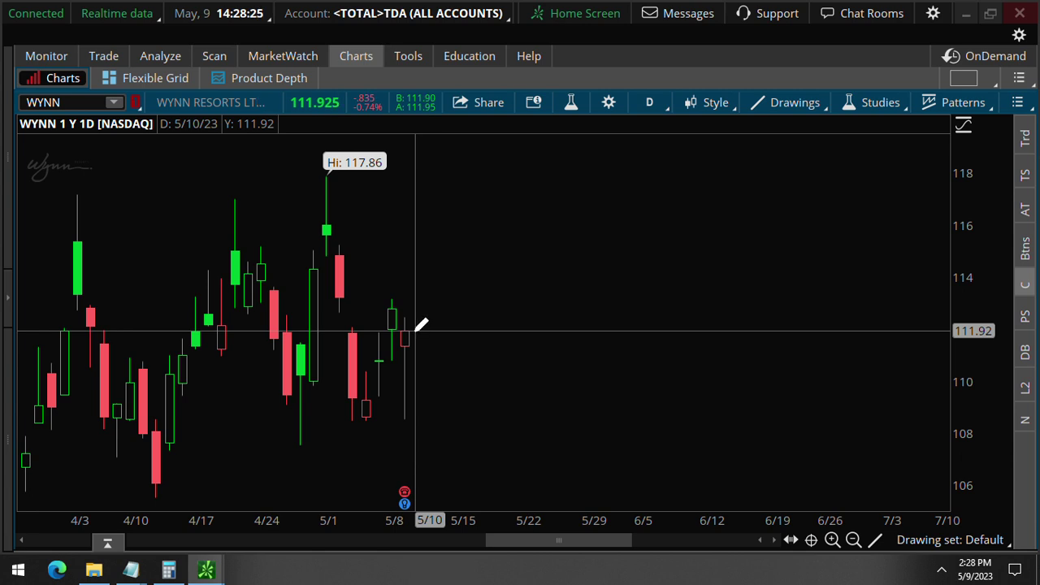
click(104, 55)
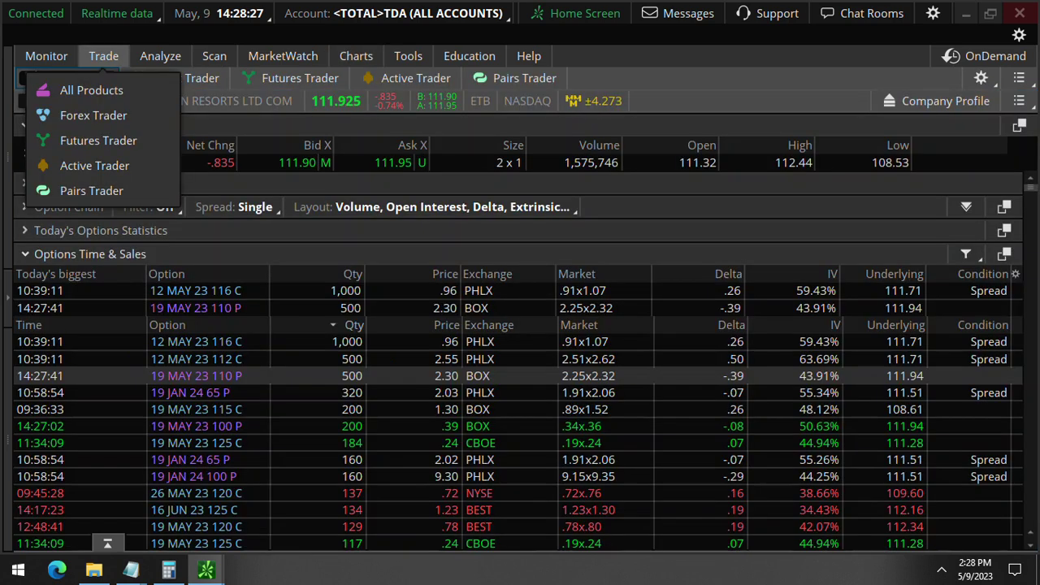